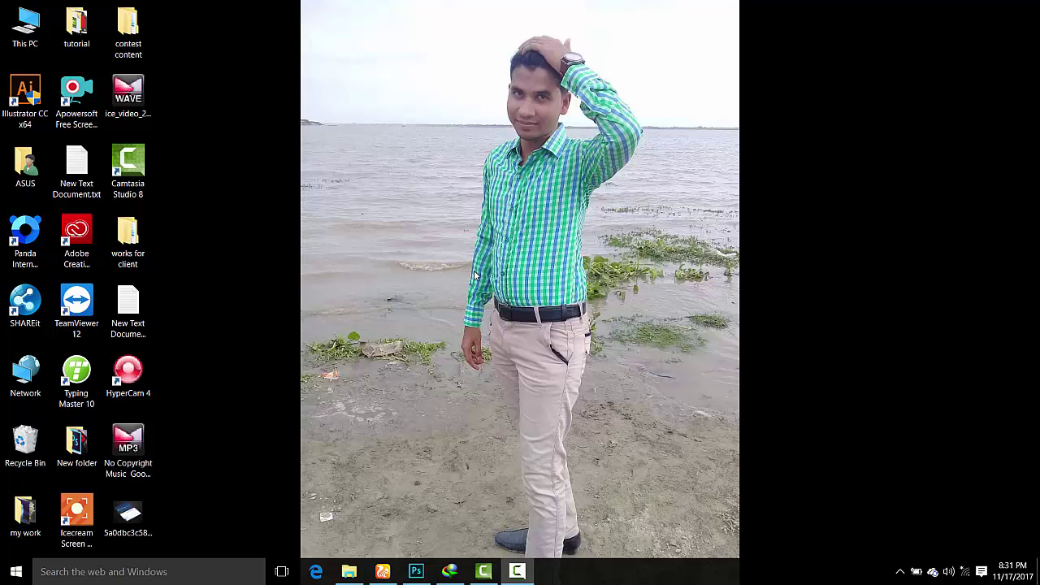
# - Refresh the desktop twice, then bring Photoshop with the portrait document back to the front
pyautogui.rightClick(391, 115)
pyautogui.click(452, 162)
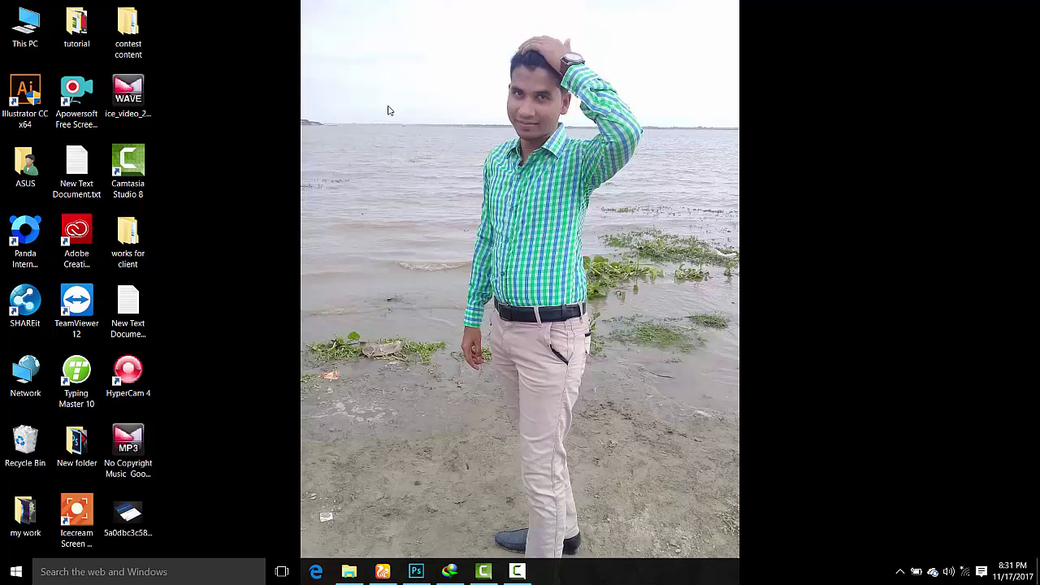
pyautogui.rightClick(387, 105)
pyautogui.click(442, 149)
pyautogui.click(416, 574)
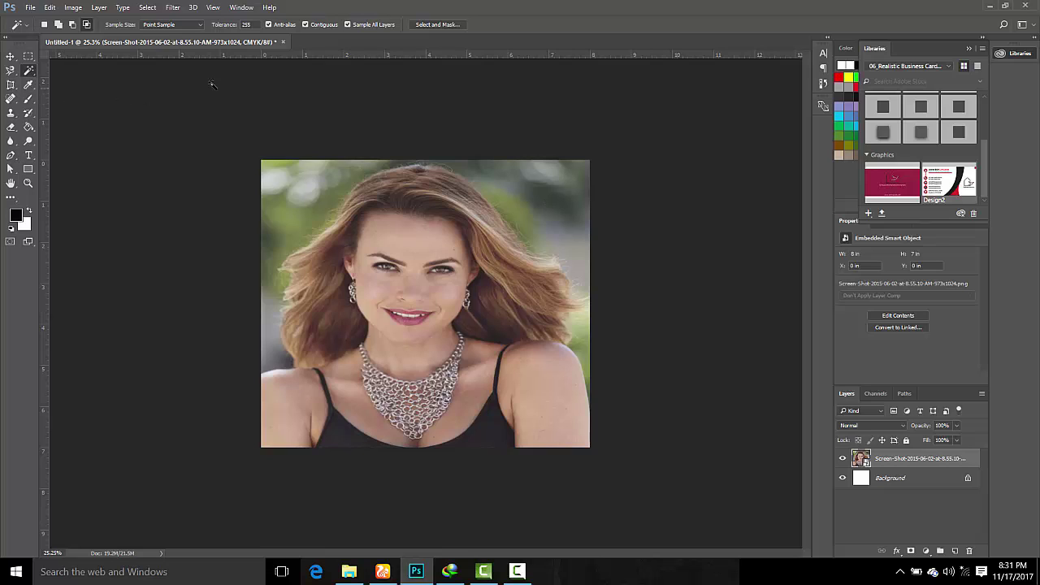
# - Close Untitled-1 without saving and quit Photoshop CC 2017
pyautogui.click(283, 41)
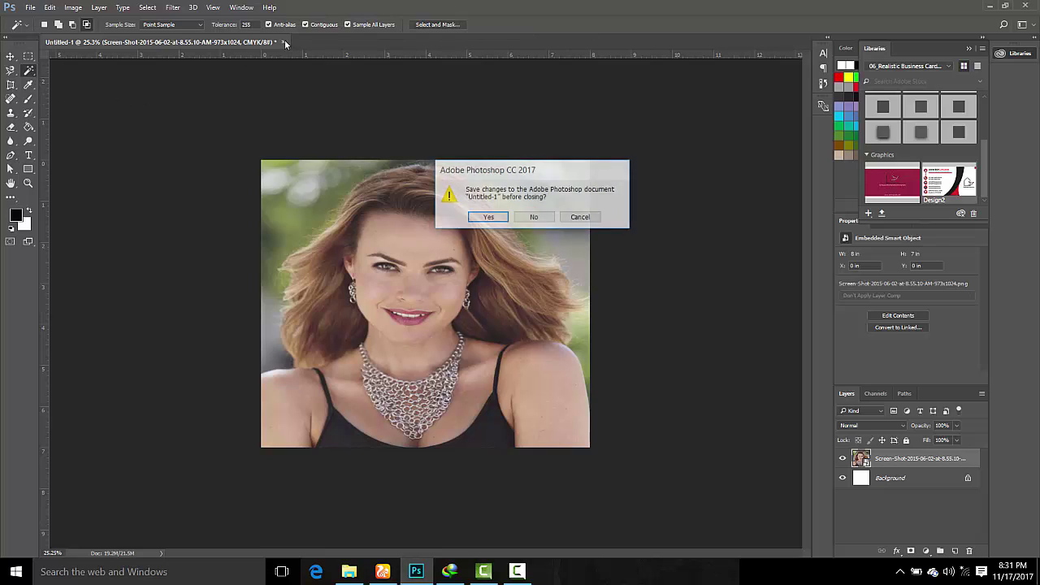
pyautogui.click(534, 217)
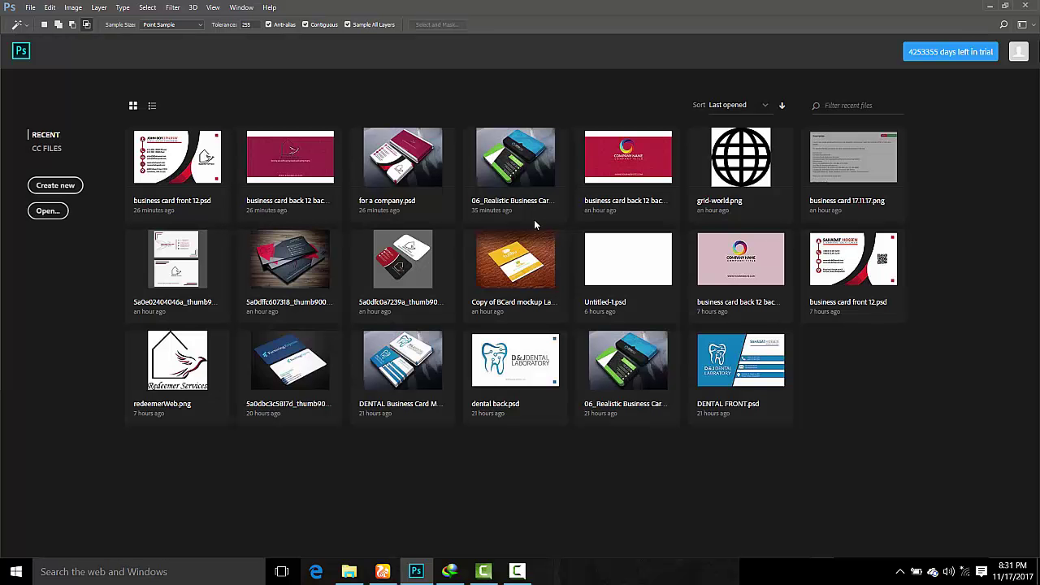
pyautogui.click(1028, 6)
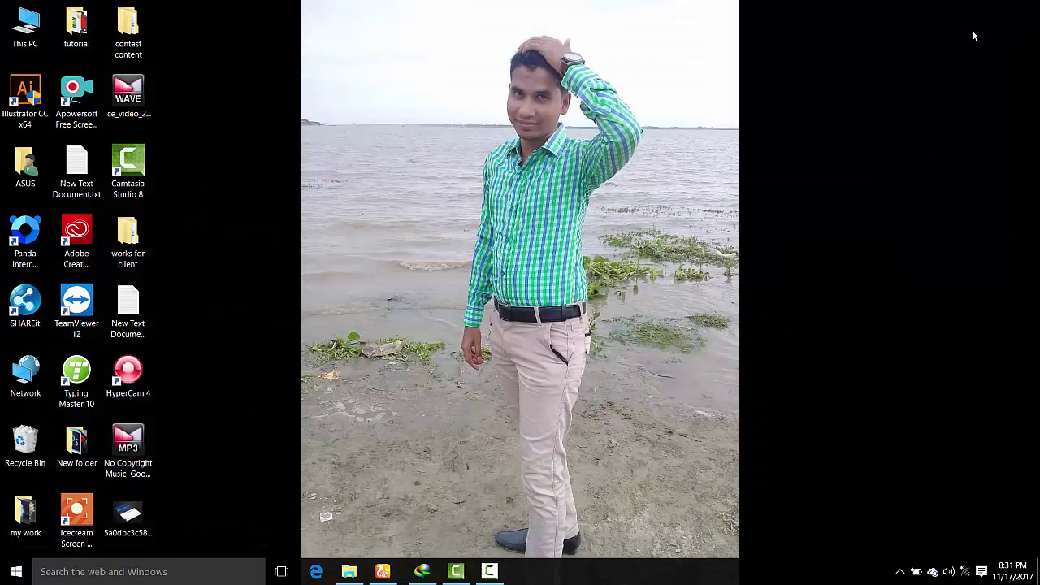
# - Launch Adobe Photoshop CS6 from the Start menu's All apps list
pyautogui.click(16, 571)
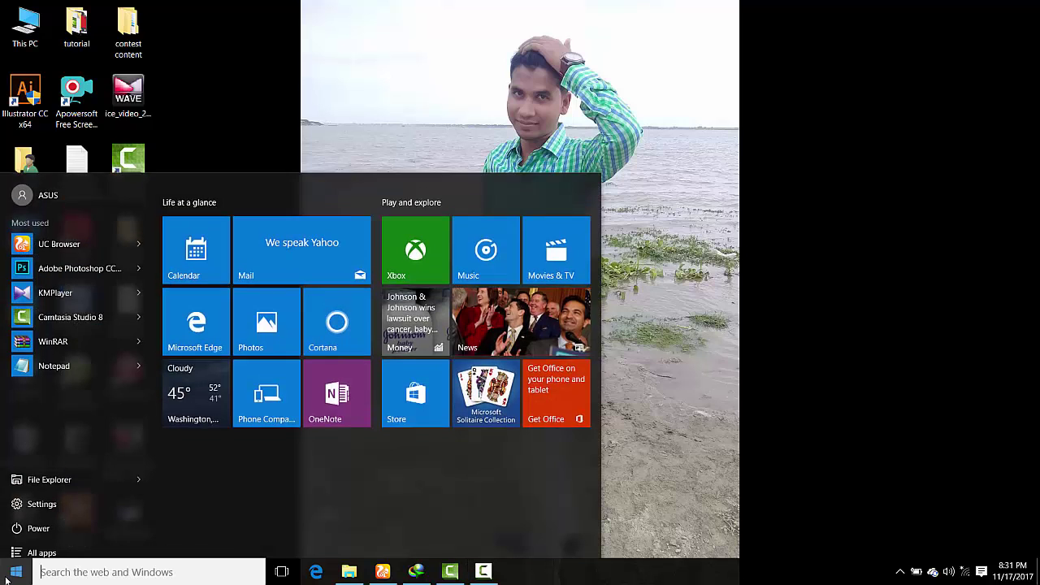
pyautogui.click(40, 544)
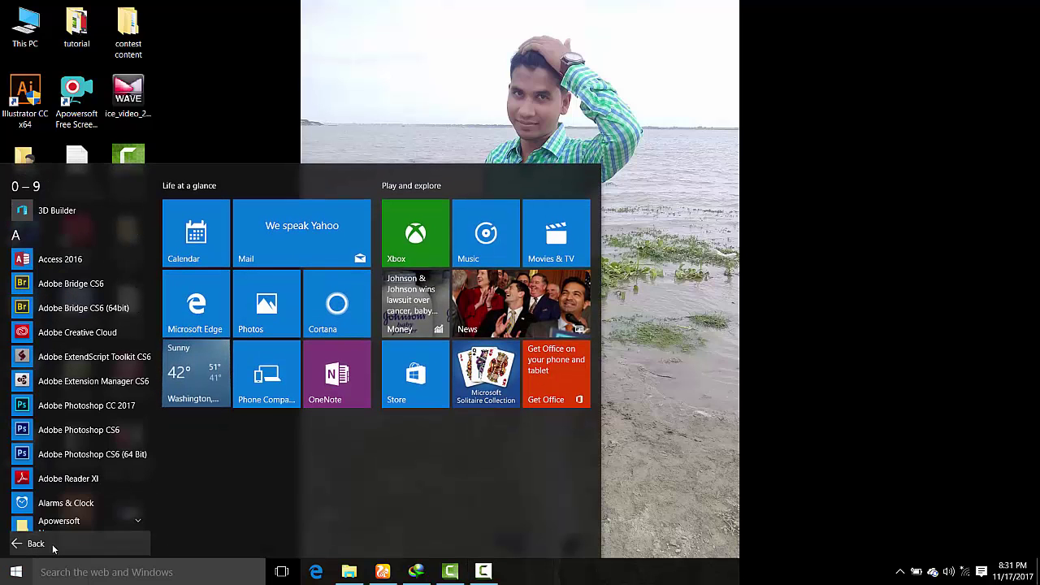
pyautogui.click(97, 431)
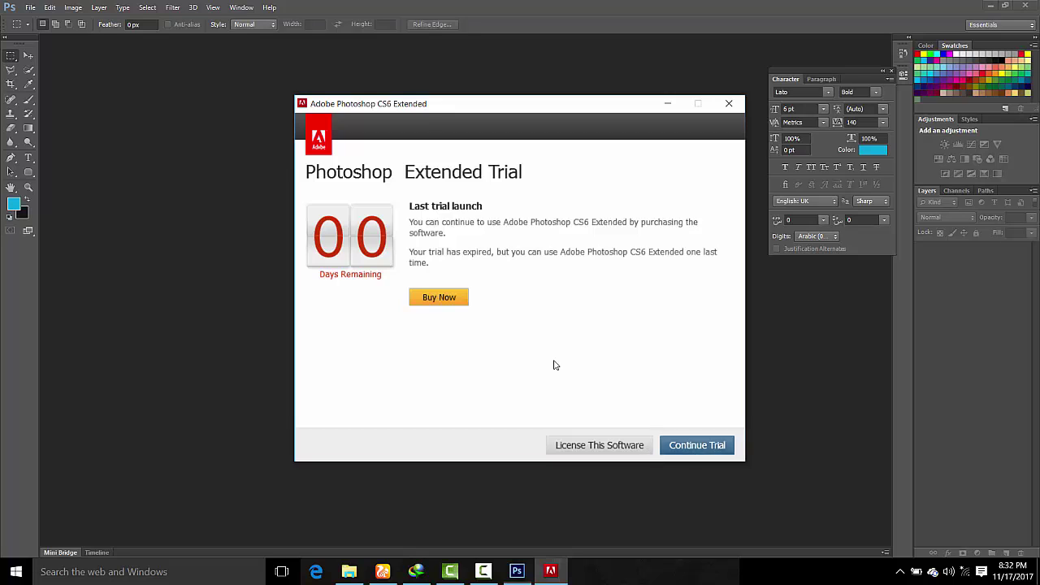
# - Continue the CS6 trial and bring up the New document dialog with Ctrl+N
pyautogui.click(683, 444)
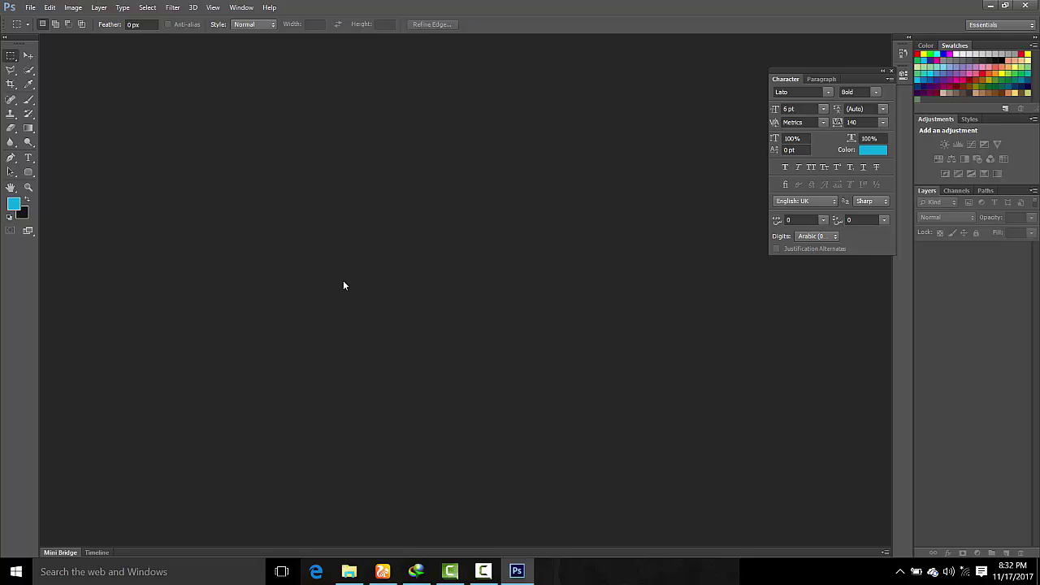
pyautogui.hotkey('ctrl', 'n')
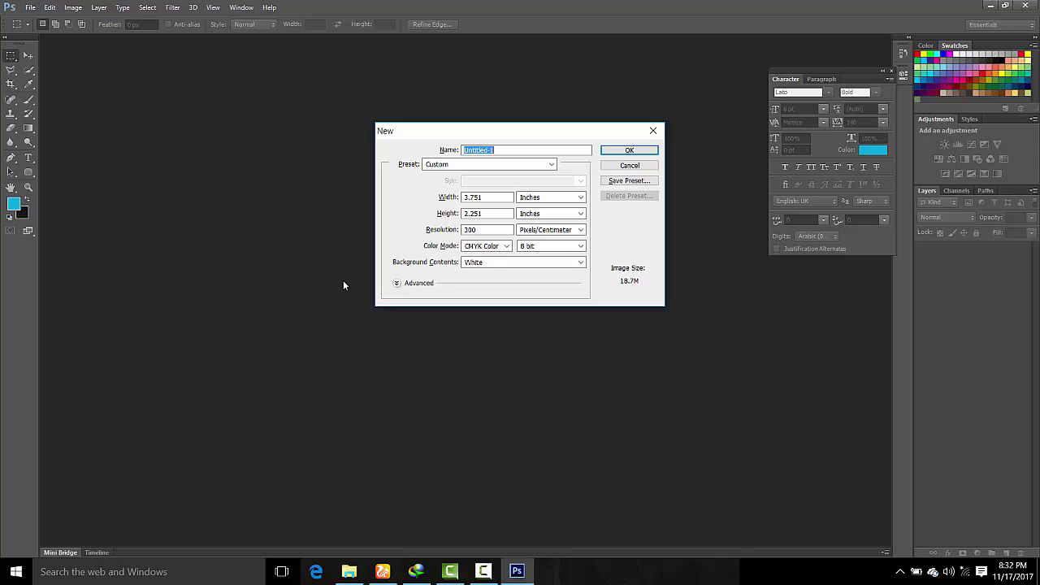
# - Try editing the New dialog's name and width, dismissing the invalid-entry warning
pyautogui.click(31, 8)
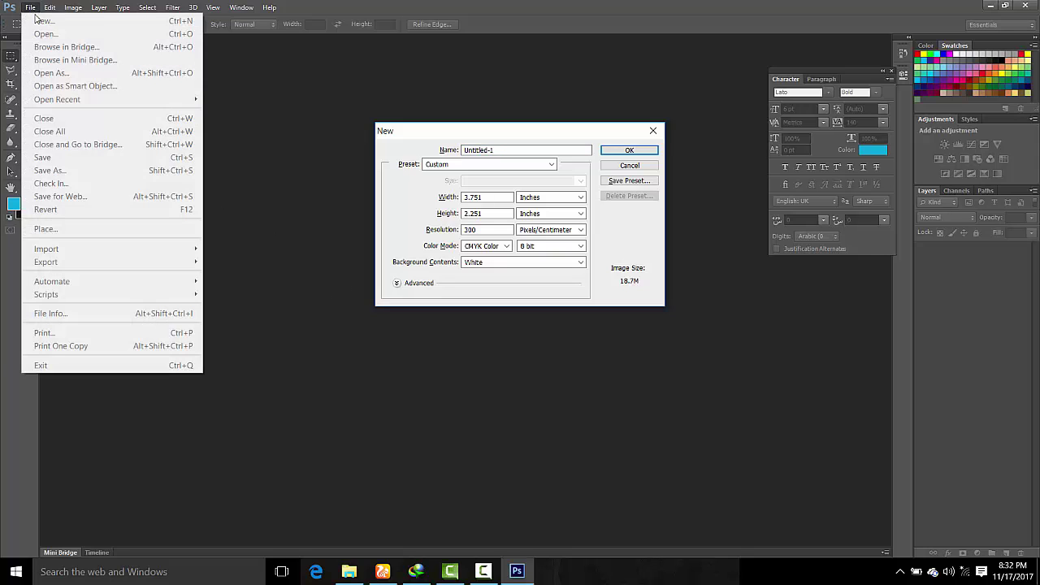
pyautogui.click(473, 135)
pyautogui.click(504, 149)
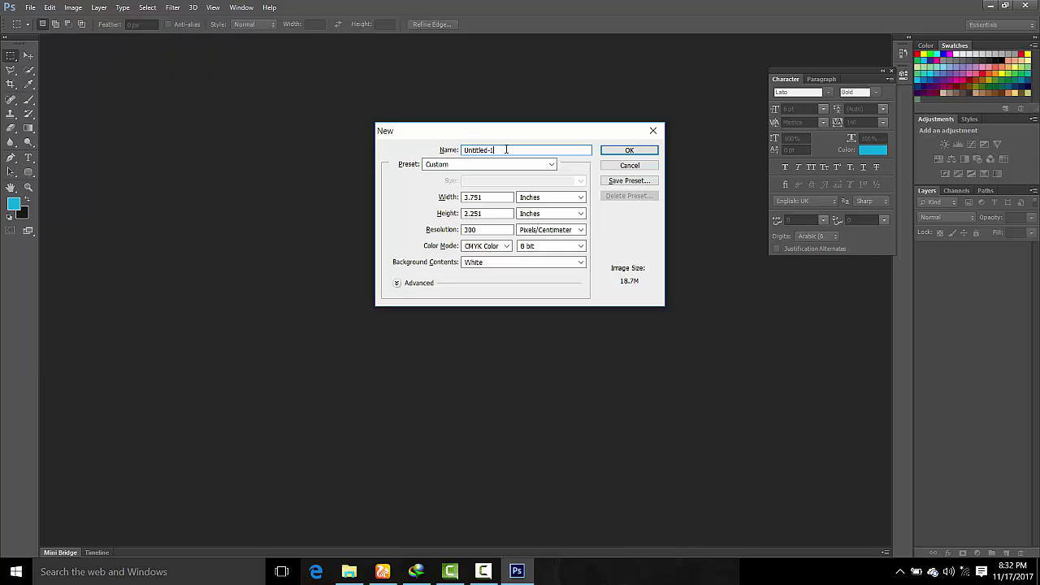
pyautogui.click(494, 198)
pyautogui.press('BackSpace')
pyautogui.press('BackSpace')
pyautogui.press('BackSpace')
pyautogui.press('BackSpace')
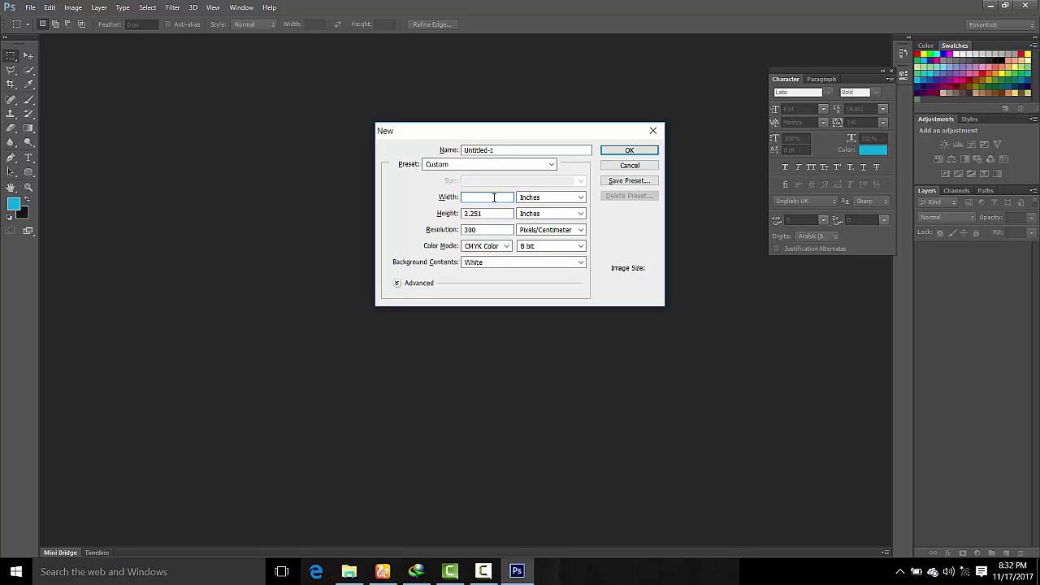
pyautogui.click(551, 165)
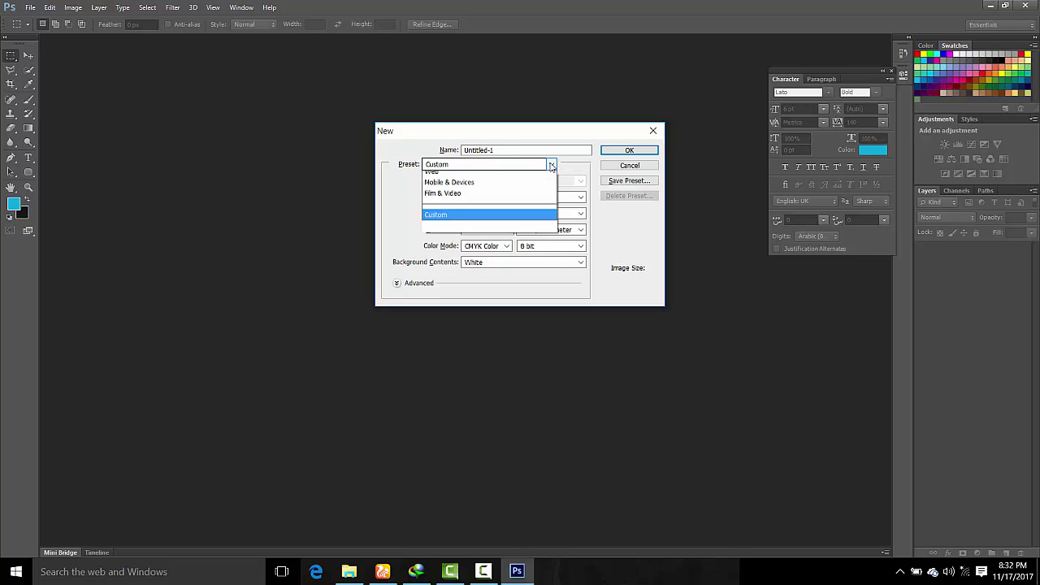
pyautogui.click(528, 215)
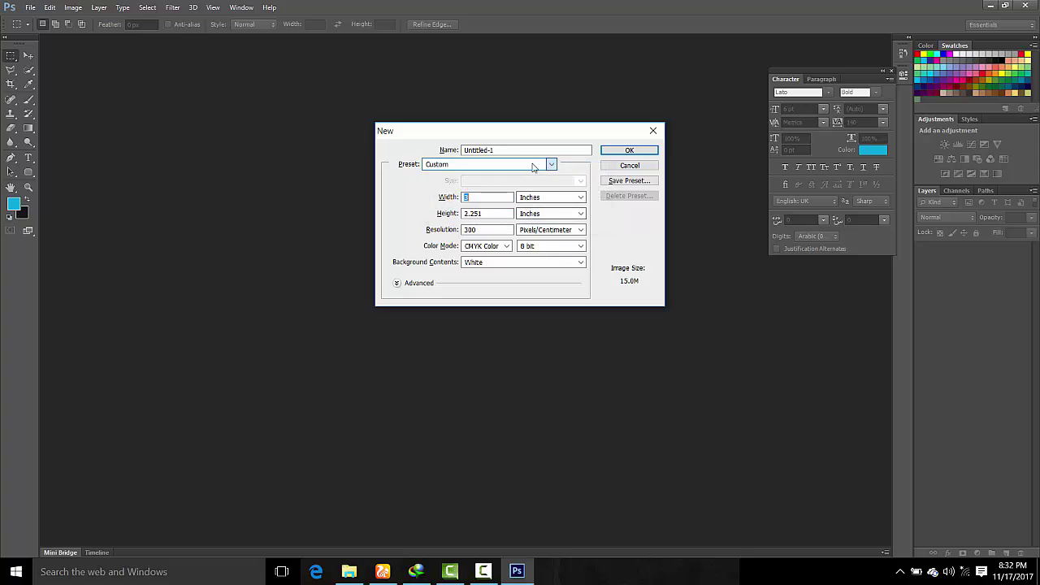
# - Choose the Default Photoshop Size preset and try switching width units to inches
pyautogui.click(532, 166)
pyautogui.click(487, 188)
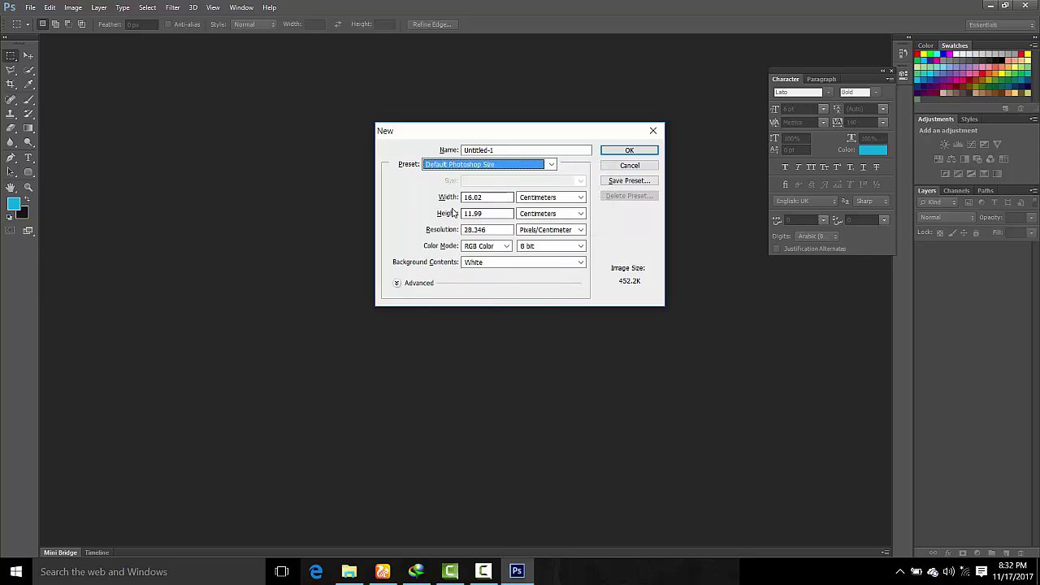
pyautogui.click(562, 198)
pyautogui.click(553, 222)
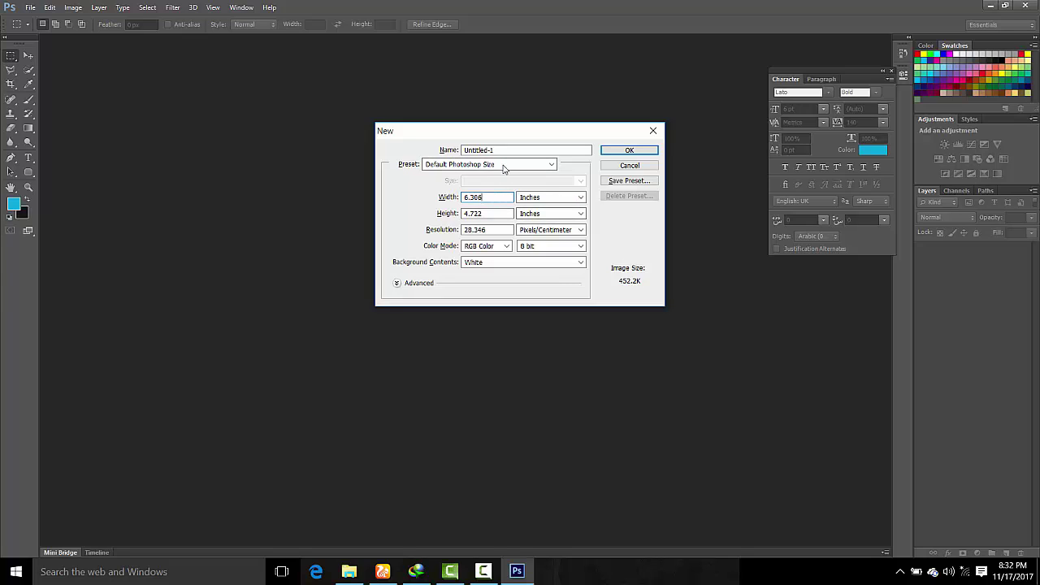
pyautogui.click(504, 164)
pyautogui.click(500, 189)
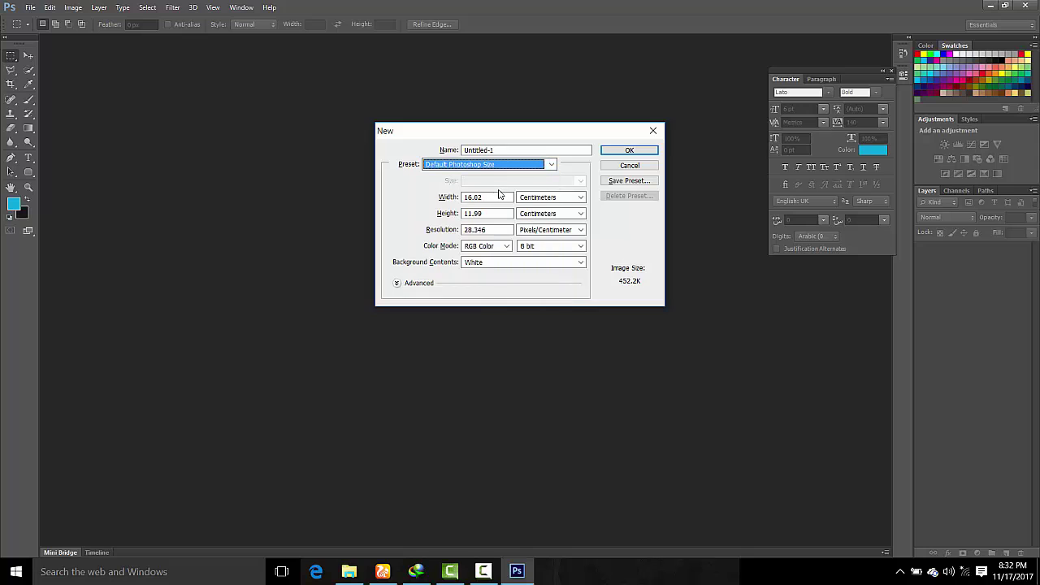
pyautogui.click(560, 197)
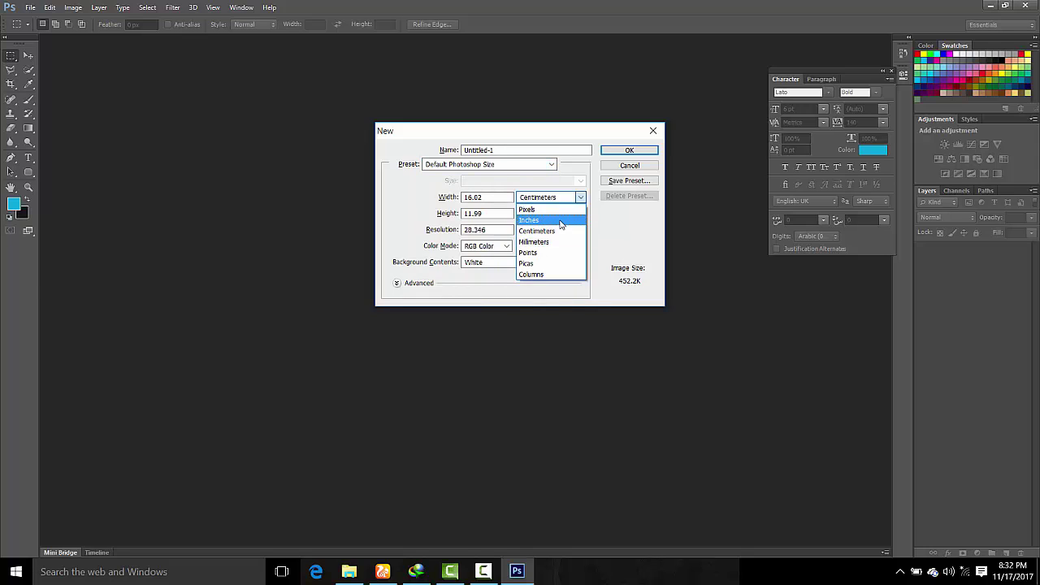
pyautogui.click(537, 215)
# - Reapply Default Photoshop Size at 16.02 × 11.99 cm and create the document
pyautogui.click(511, 167)
pyautogui.click(504, 188)
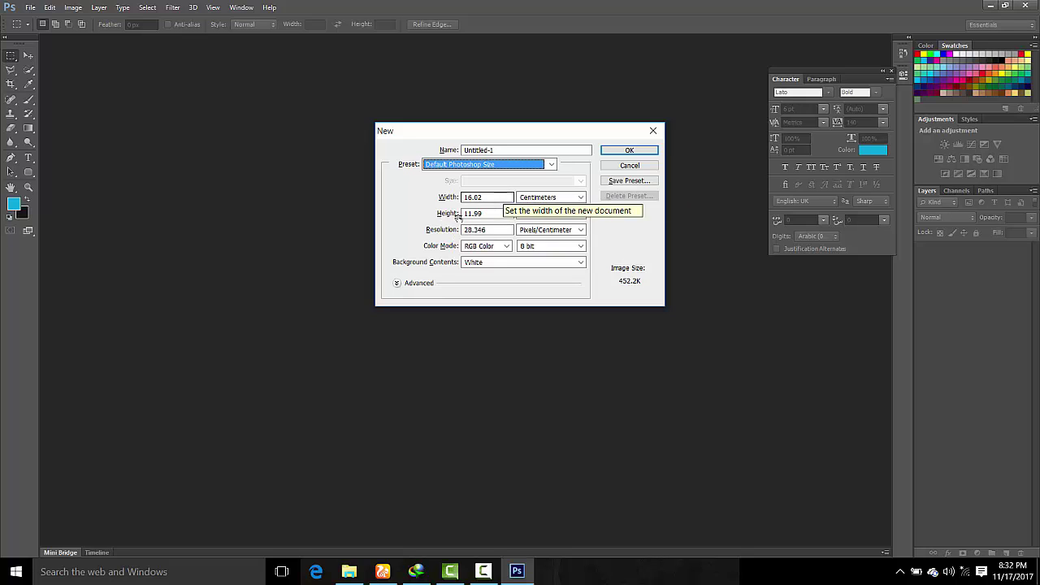
pyautogui.click(627, 151)
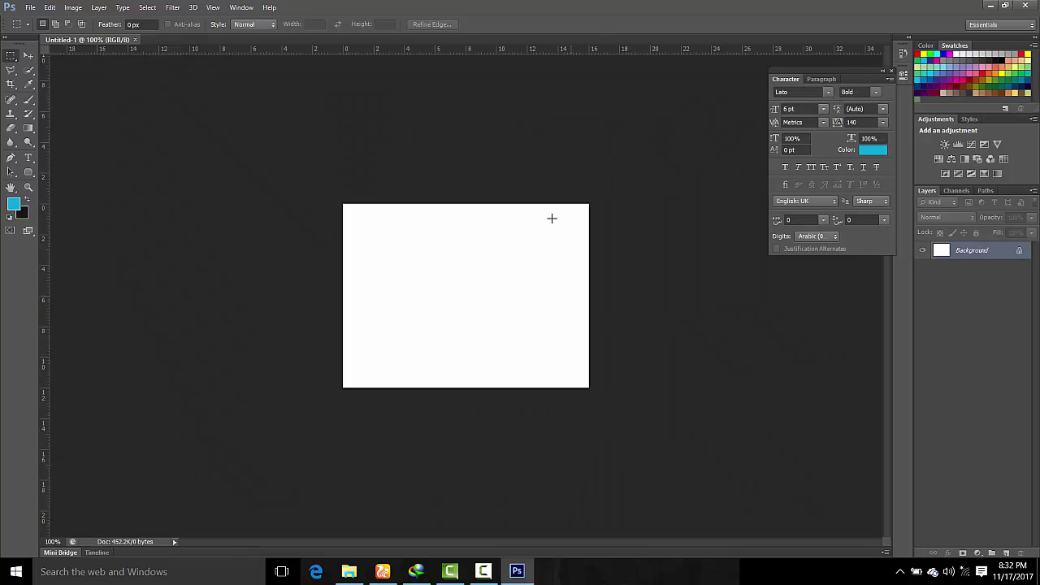
# - Zoom the canvas and commit a crop covering the whole white canvas, keeping its size
pyautogui.hotkey('ctrl', '0')
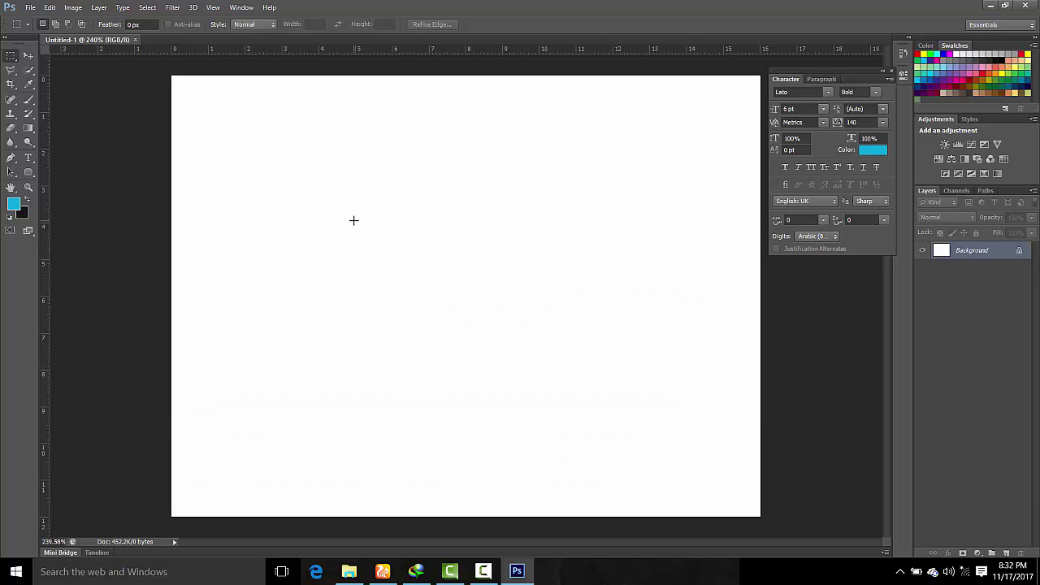
pyautogui.click(10, 85)
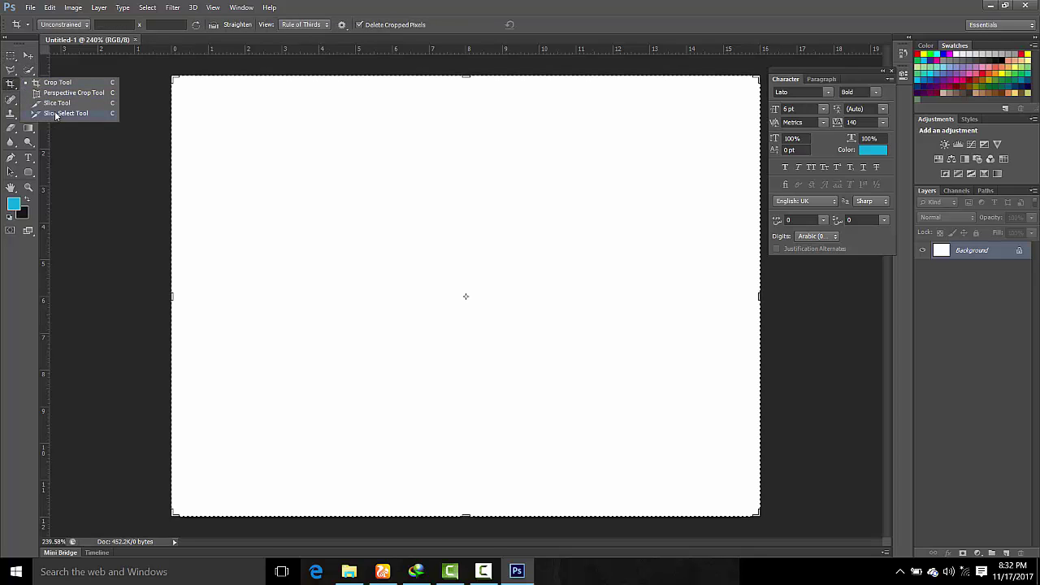
pyautogui.click(128, 178)
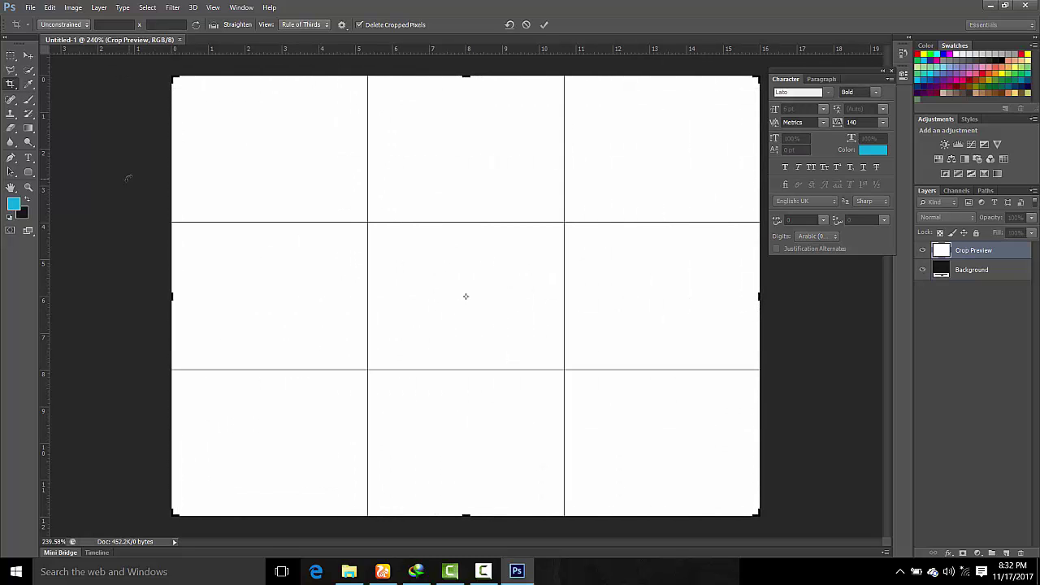
pyautogui.click(544, 24)
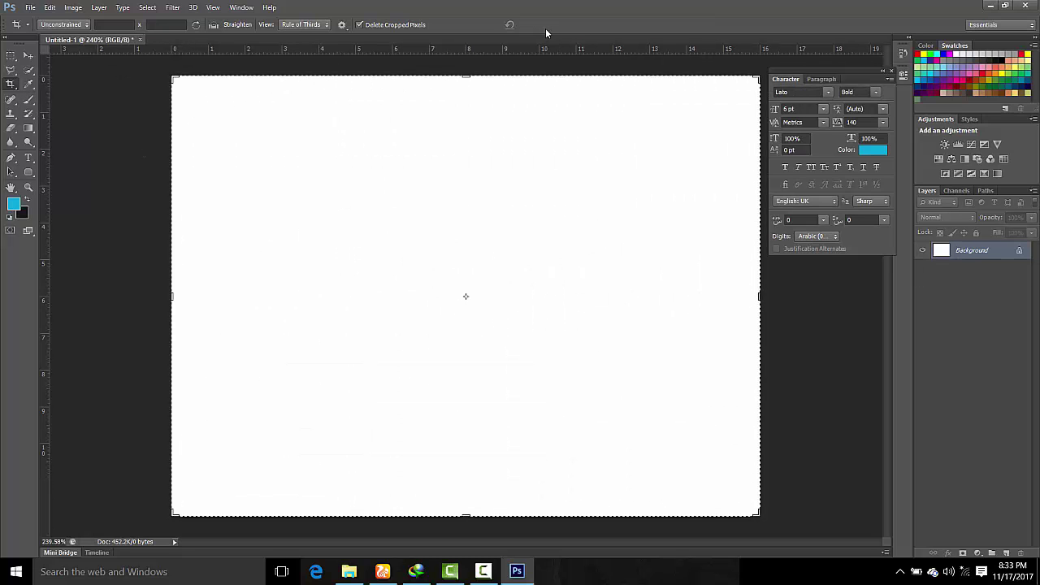
pyautogui.click(26, 56)
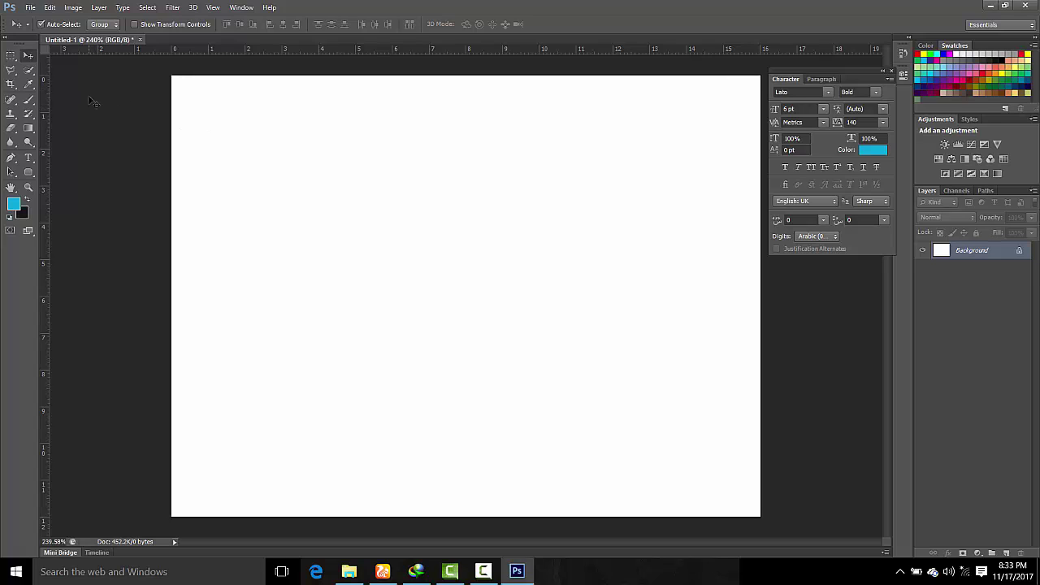
# - Draw a 220 × 166 px cyan rectangle shape, Rectangle 1, across the canvas centre
pyautogui.click(28, 172)
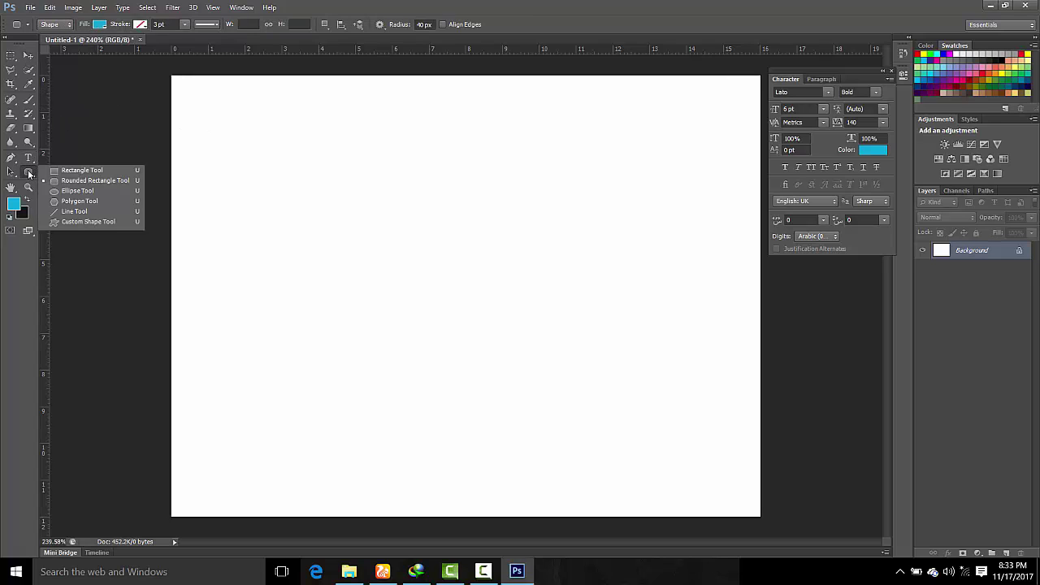
pyautogui.click(65, 172)
pyautogui.moveTo(302, 149); pyautogui.dragTo(586, 364)
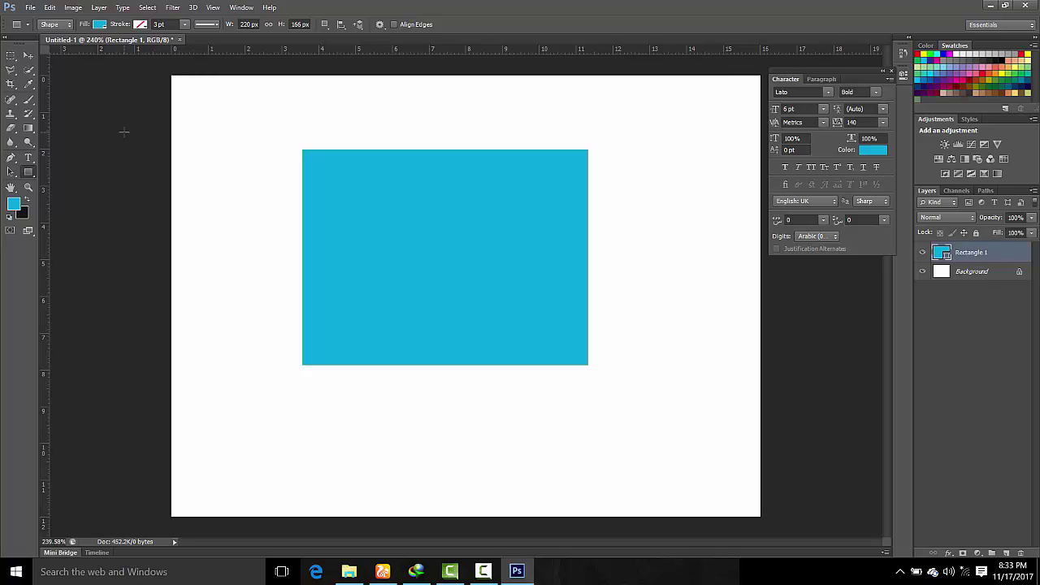
# - With the Crop Tool, drag all four crop edges onto the cyan rectangle's bounds
pyautogui.click(9, 85)
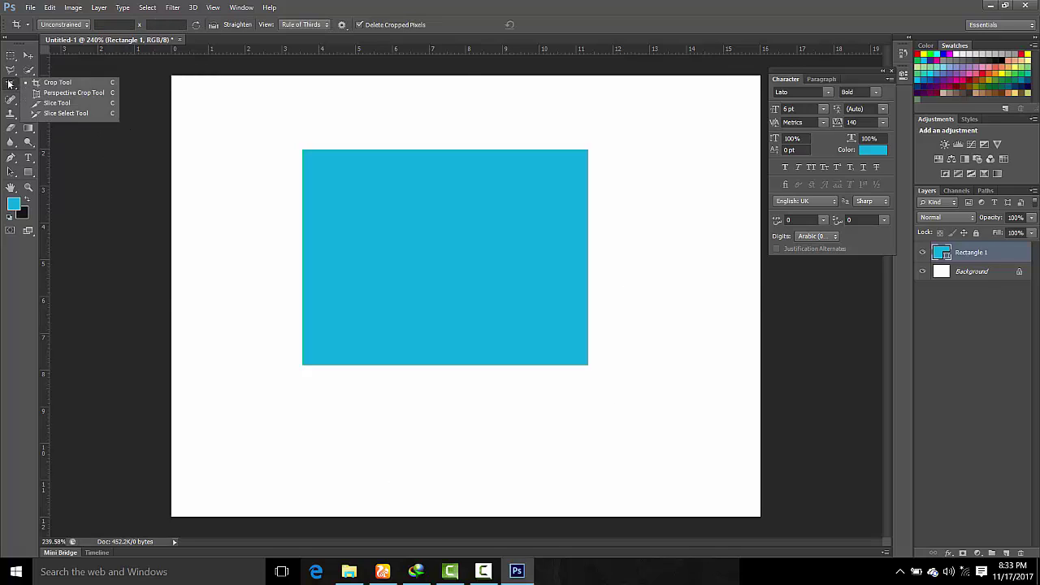
pyautogui.click(54, 85)
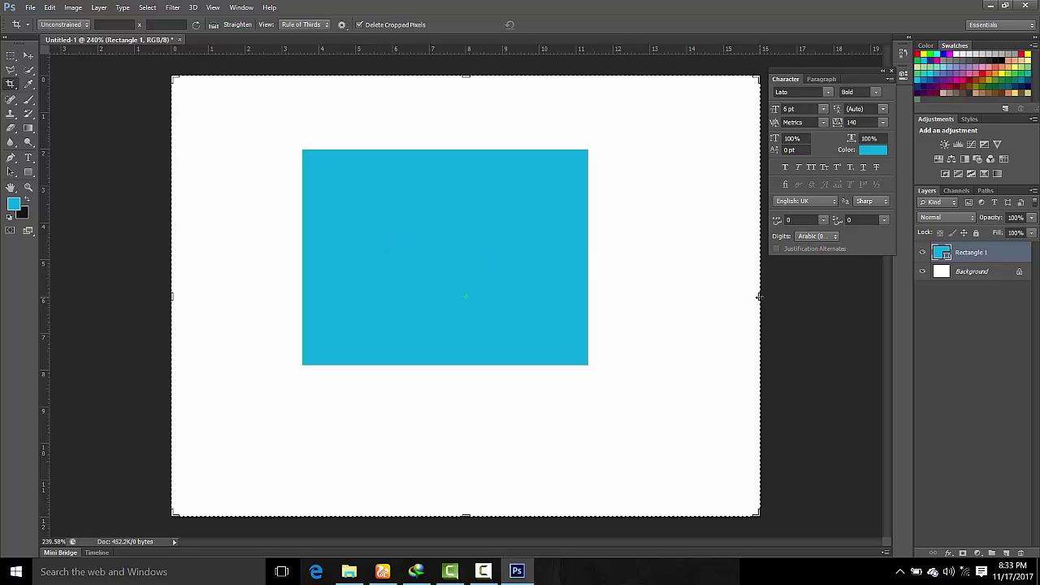
pyautogui.moveTo(759, 296); pyautogui.dragTo(672, 285)
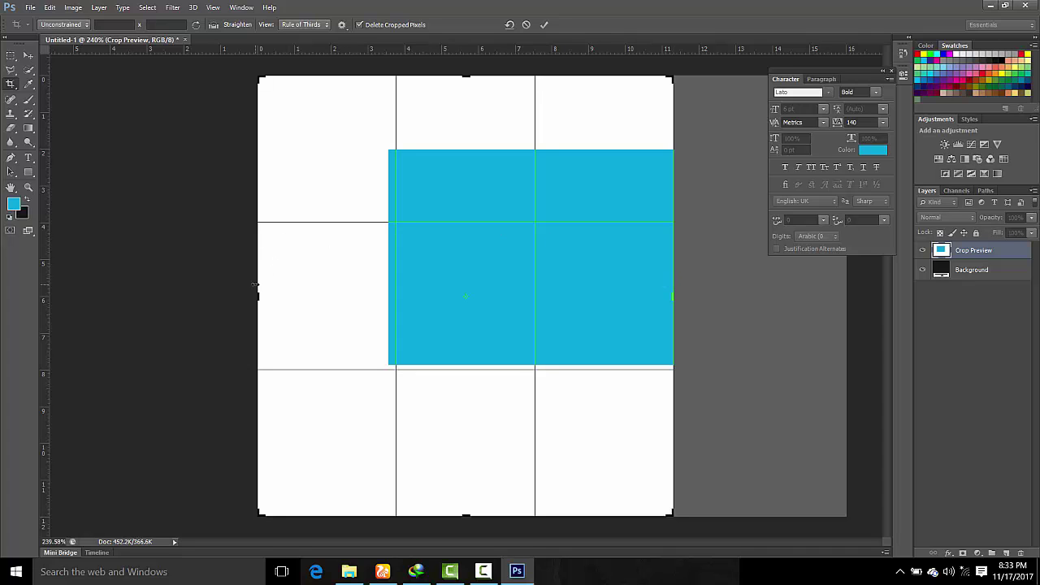
pyautogui.moveTo(255, 284); pyautogui.dragTo(319, 294)
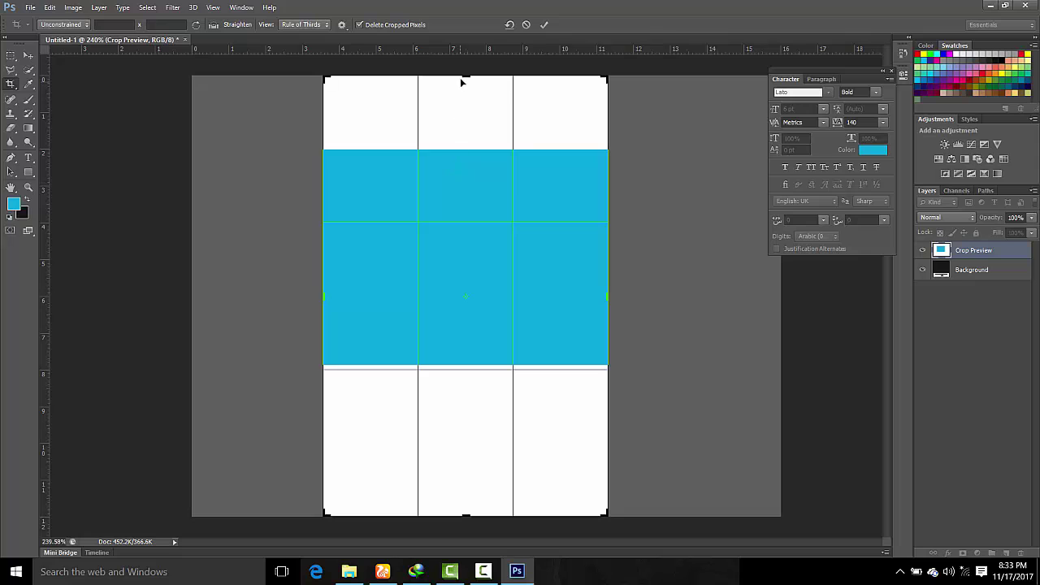
pyautogui.moveTo(464, 77); pyautogui.dragTo(462, 116)
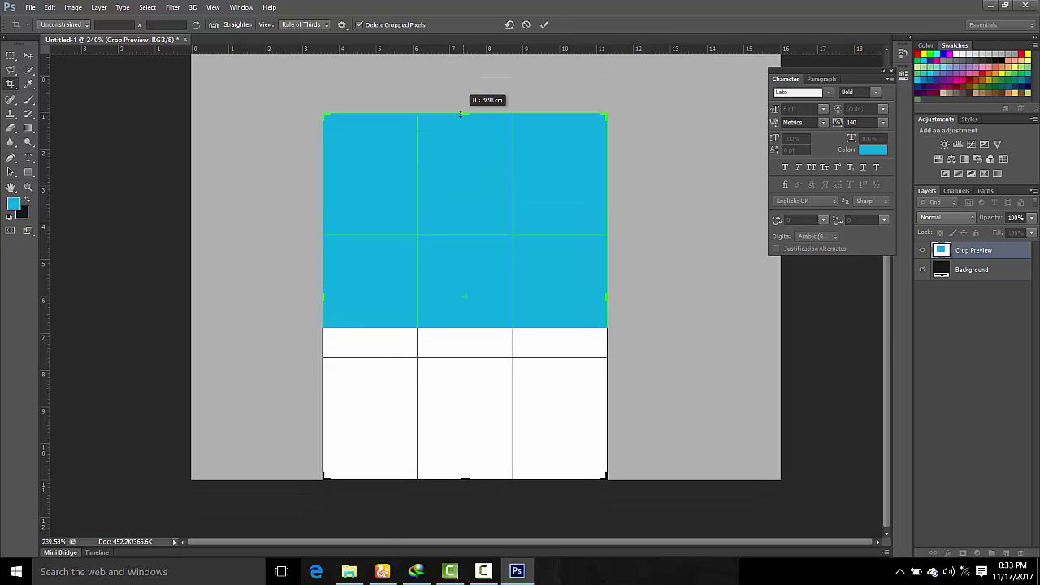
pyautogui.moveTo(467, 481); pyautogui.dragTo(466, 405)
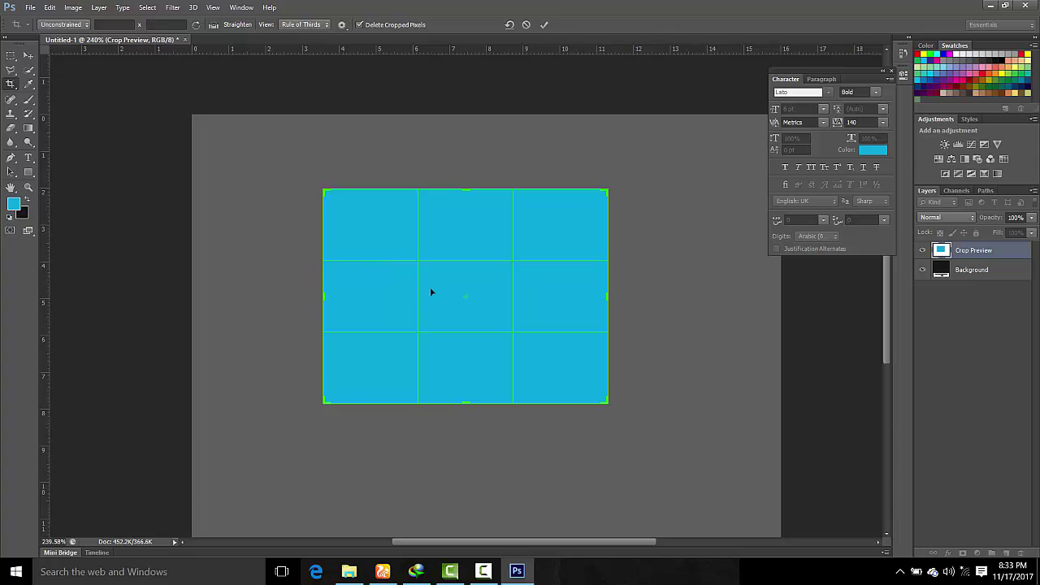
pyautogui.moveTo(464, 252)
pyautogui.mouseDown()
pyautogui.moveTo(466, 273)
pyautogui.moveTo(460, 256)
pyautogui.mouseUp()
# - Commit the crop to the cyan rectangle and select the Perspective Crop Tool
pyautogui.click(544, 25)
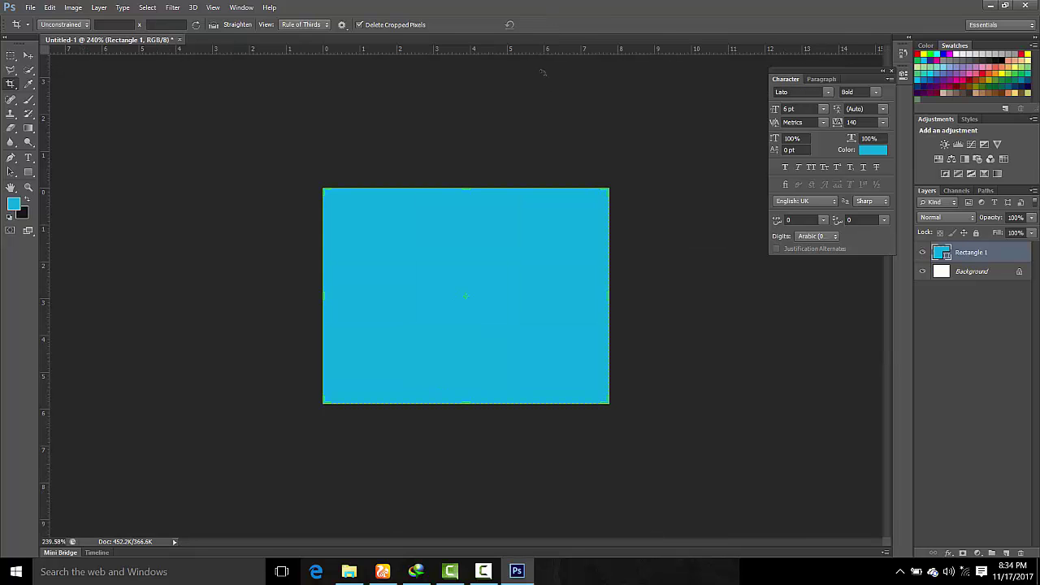
pyautogui.scroll(3, 544, 381)
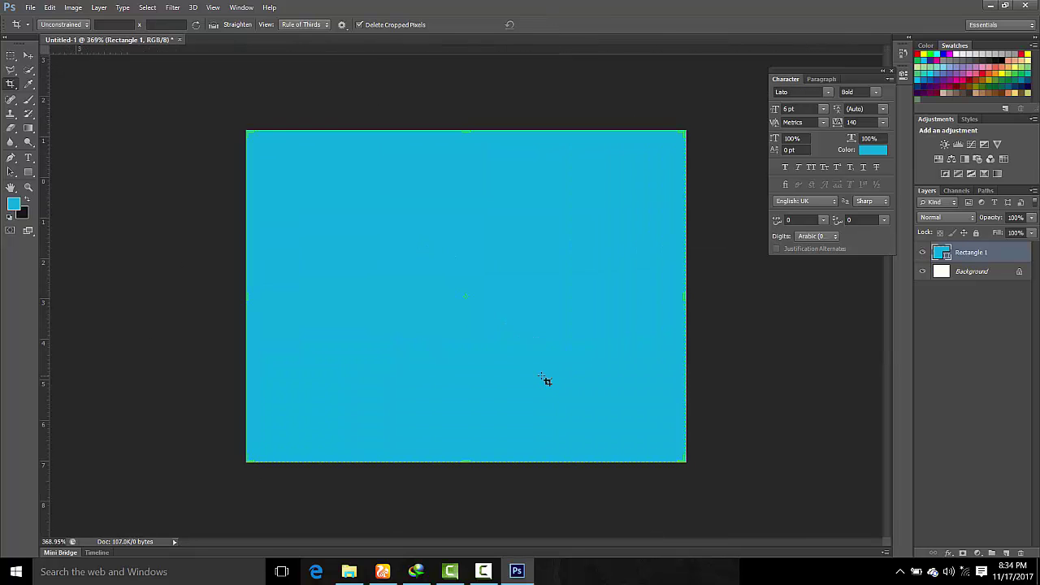
pyautogui.scroll(2, 545, 380)
pyautogui.scroll(-2, 545, 381)
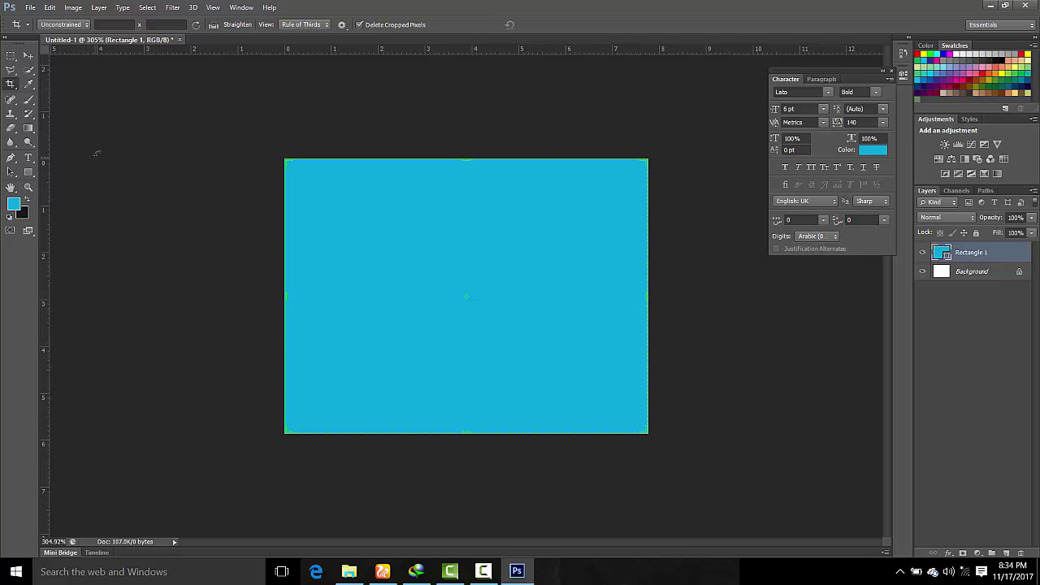
pyautogui.rightClick(11, 86)
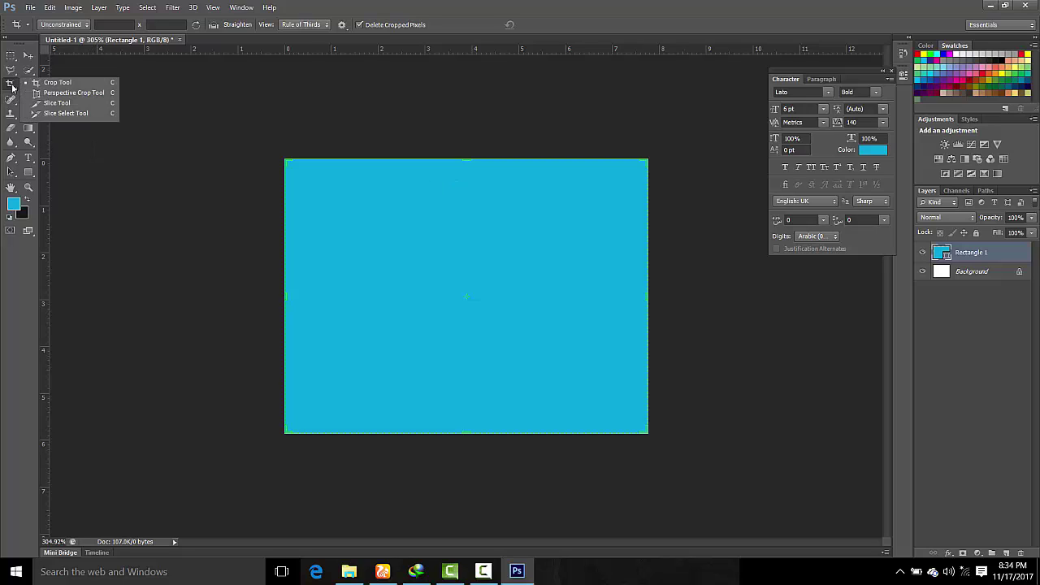
pyautogui.click(78, 97)
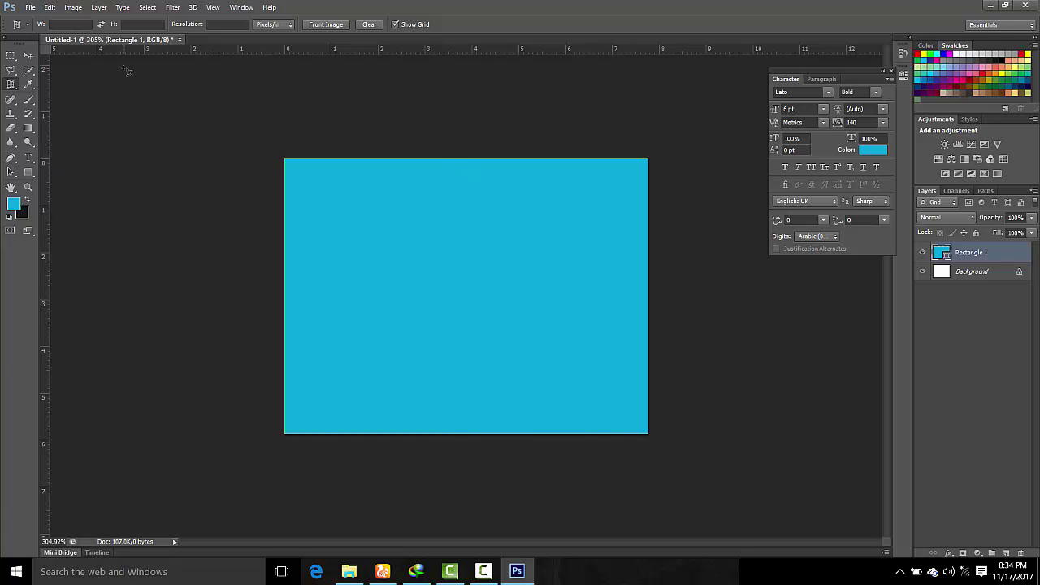
# - Bring up the Open dialog with Ctrl+O and browse This PC to Local Disk (G:)
pyautogui.click(28, 8)
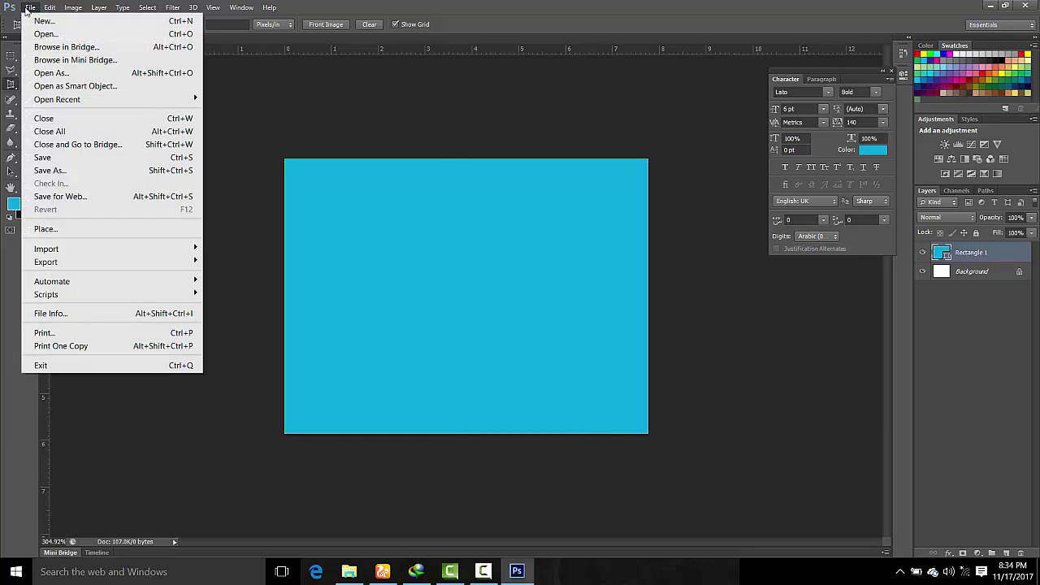
pyautogui.click(233, 168)
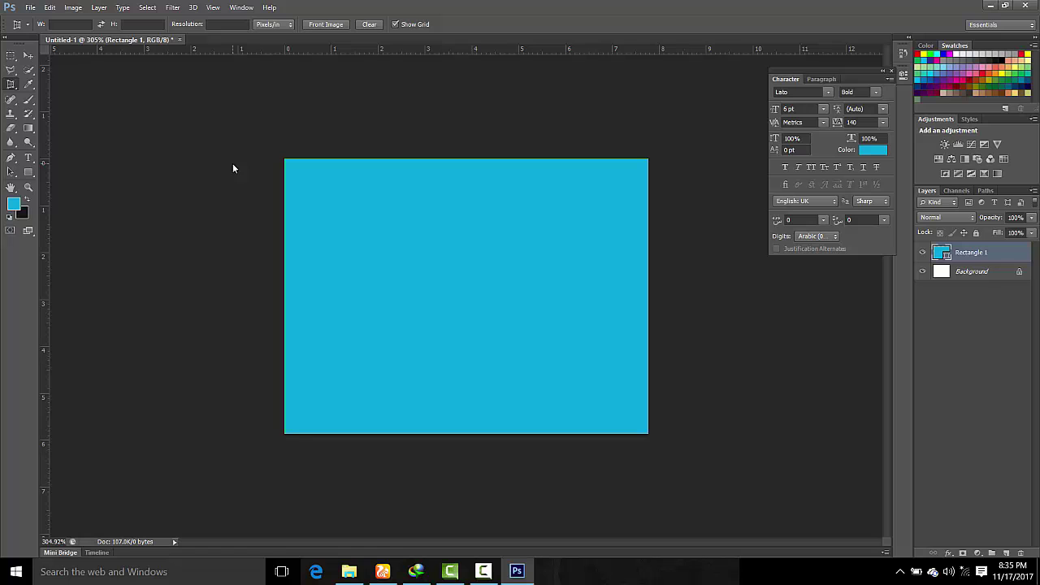
pyautogui.hotkey('ctrl', 'o')
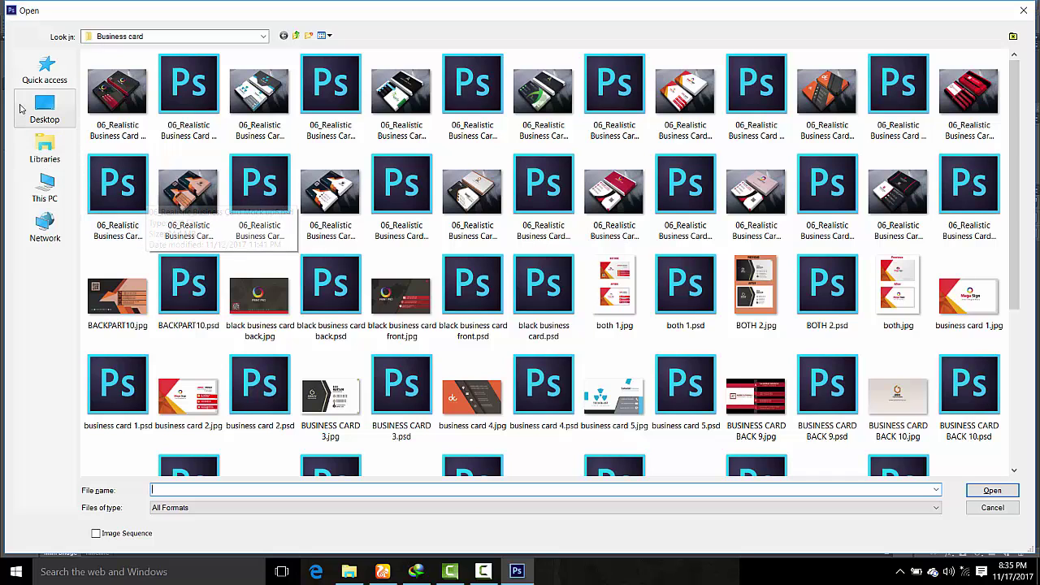
pyautogui.click(54, 116)
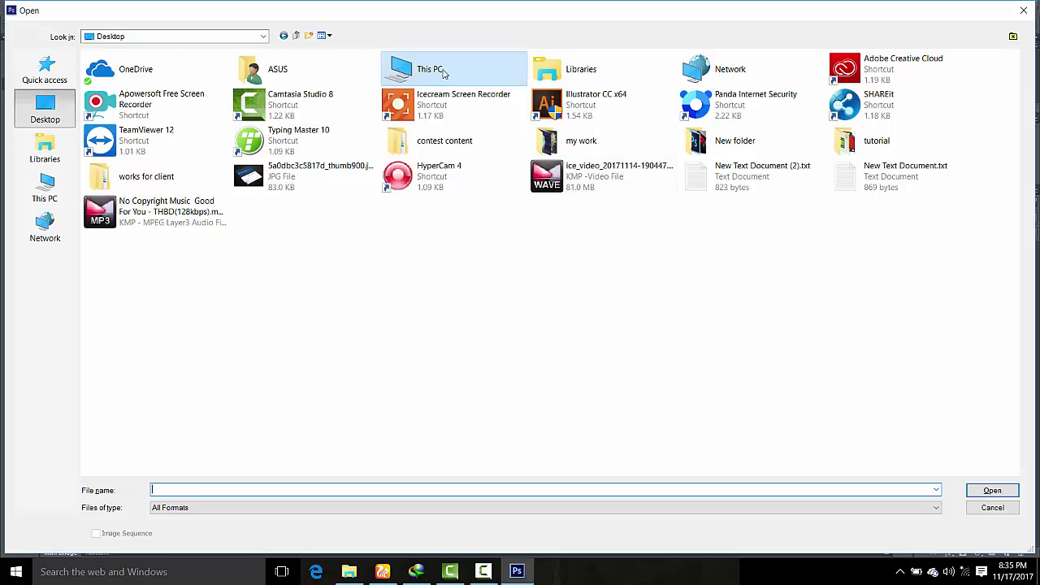
pyautogui.doubleClick(443, 71)
pyautogui.doubleClick(613, 144)
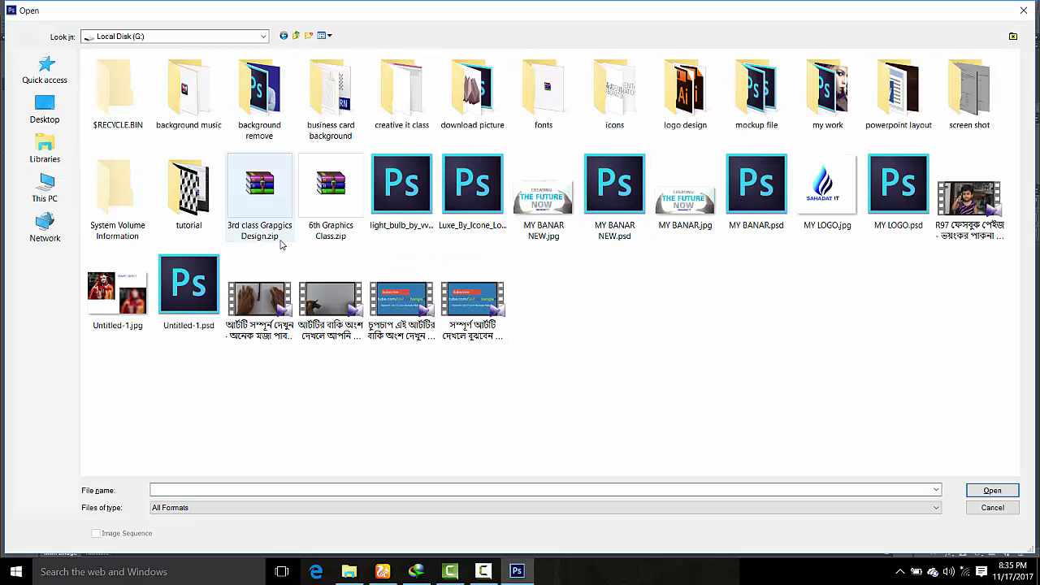
pyautogui.click(330, 105)
pyautogui.doubleClick(329, 105)
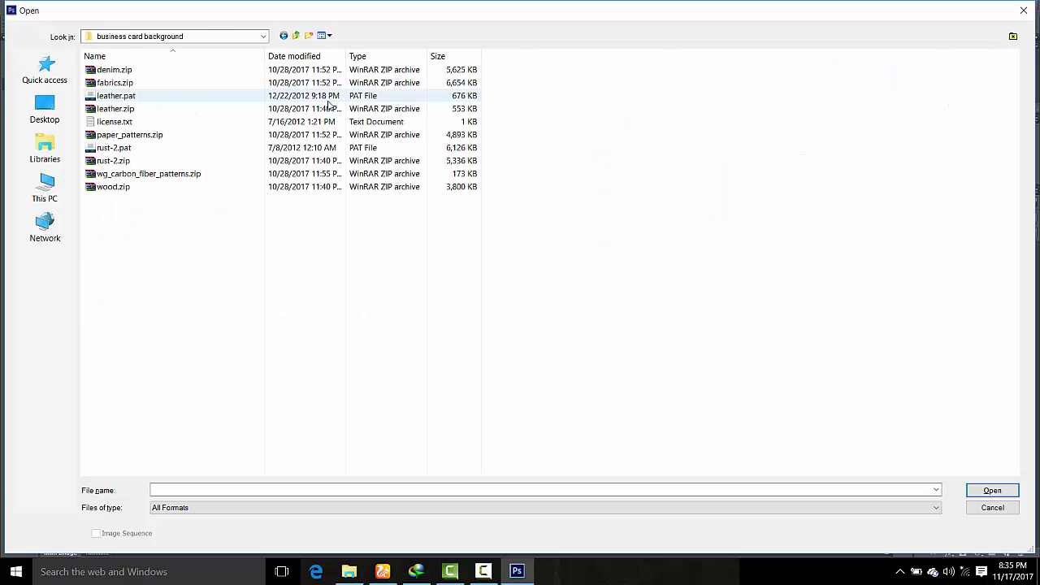
# - Navigate tutorial > photoshop > business card > picture and open 2.jpg
pyautogui.click(283, 36)
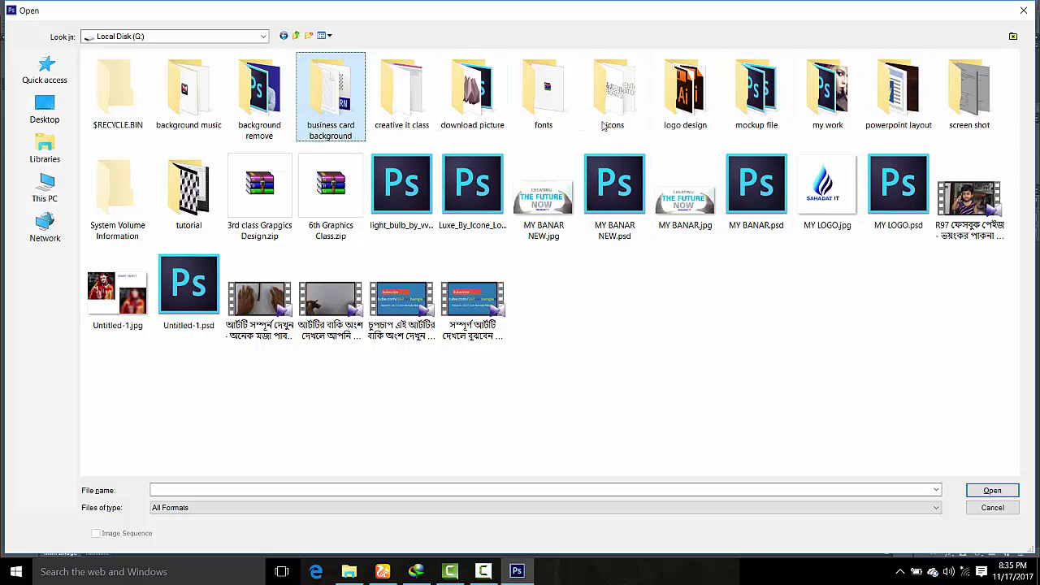
pyautogui.doubleClick(194, 203)
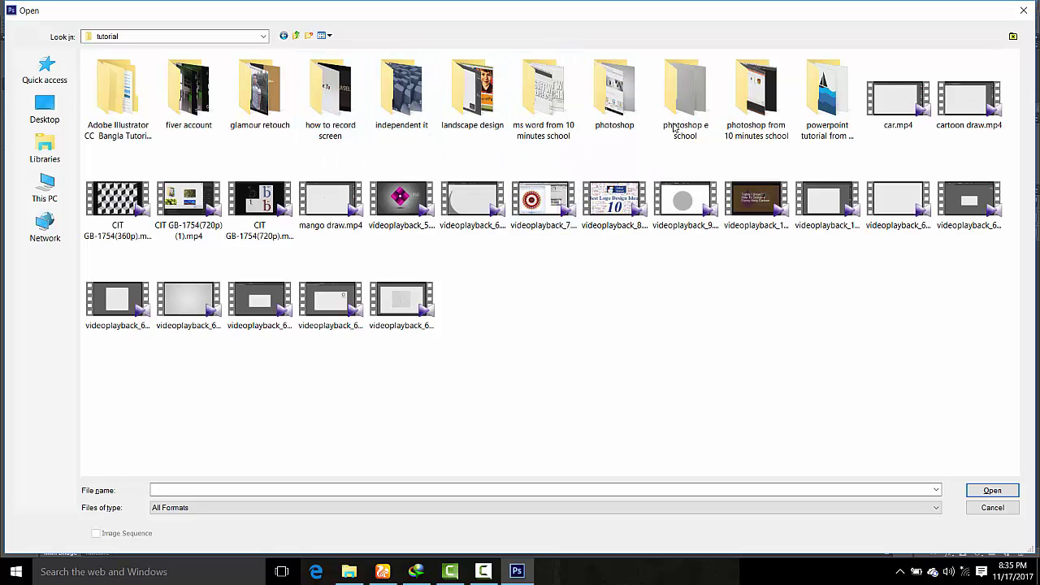
pyautogui.doubleClick(602, 88)
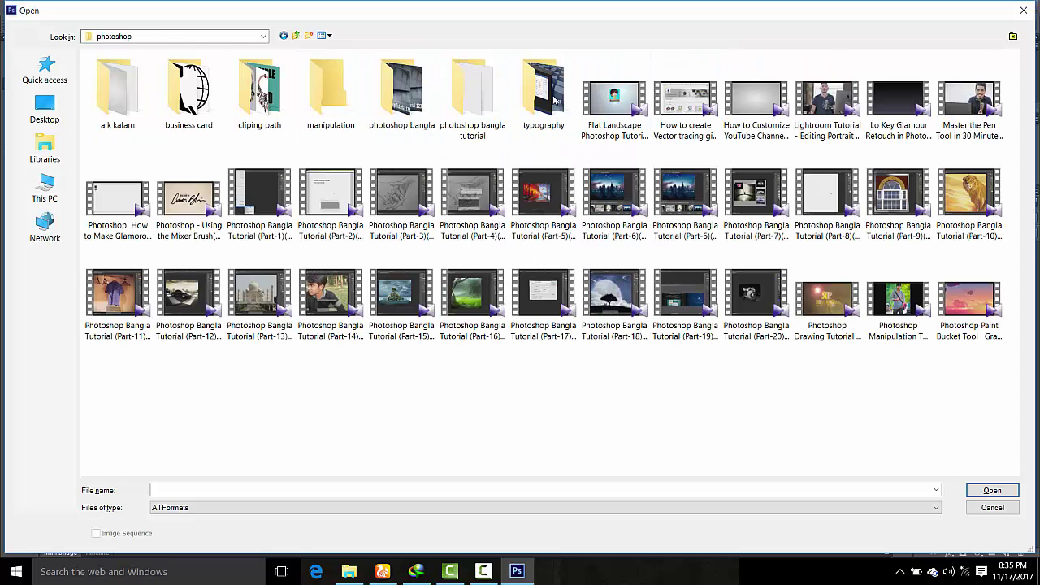
pyautogui.doubleClick(203, 99)
pyautogui.doubleClick(189, 99)
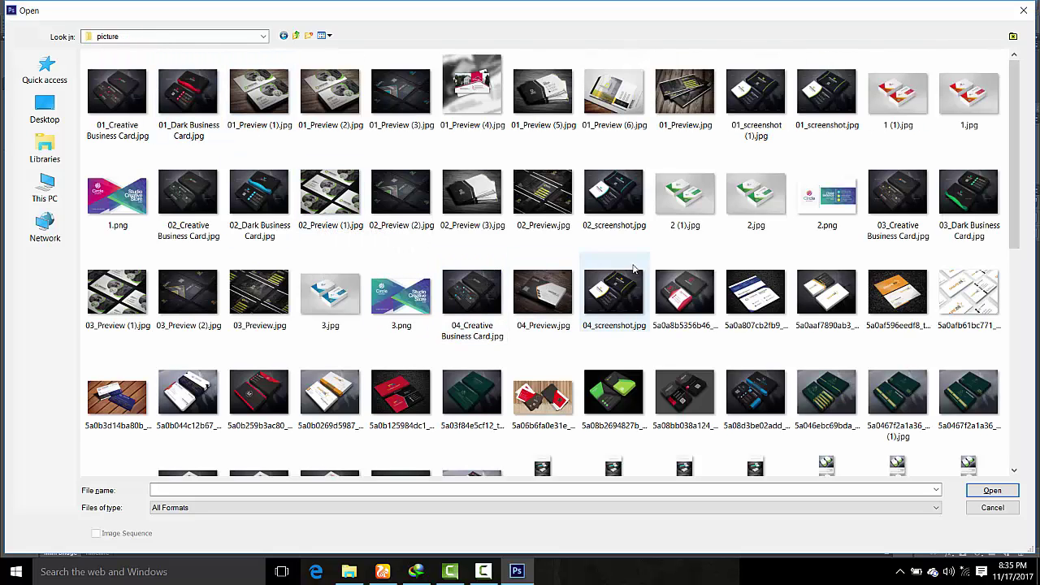
pyautogui.click(751, 204)
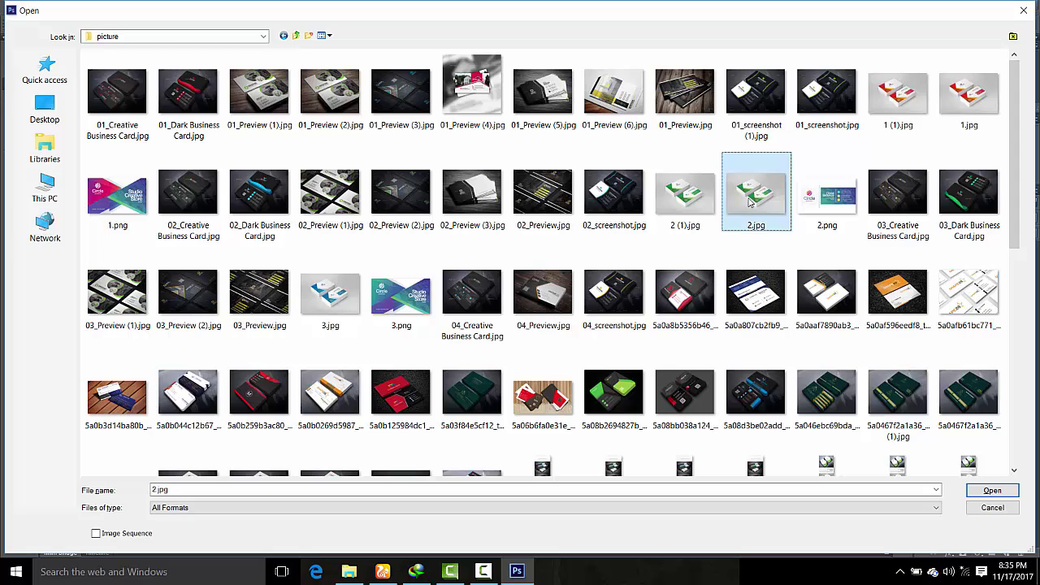
pyautogui.click(993, 491)
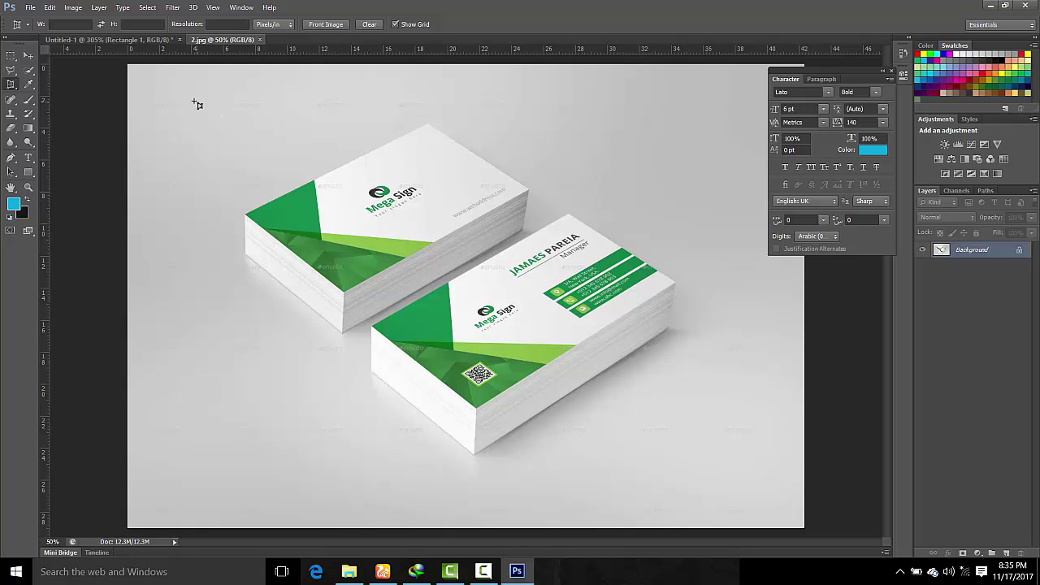
# - Perspective-crop the top card by marking its four corners, flattening its front face
pyautogui.rightClick(10, 86)
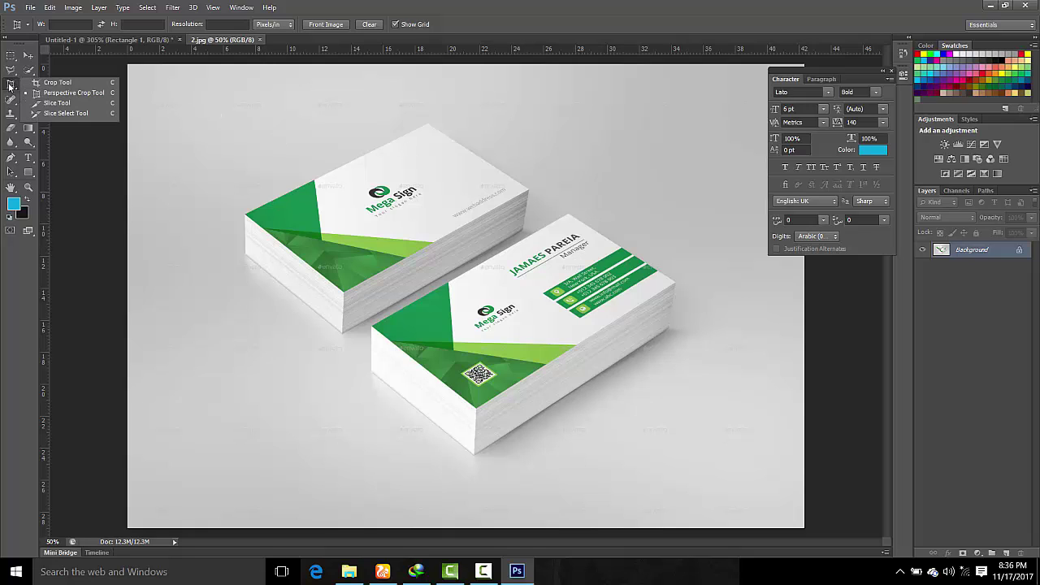
pyautogui.click(63, 94)
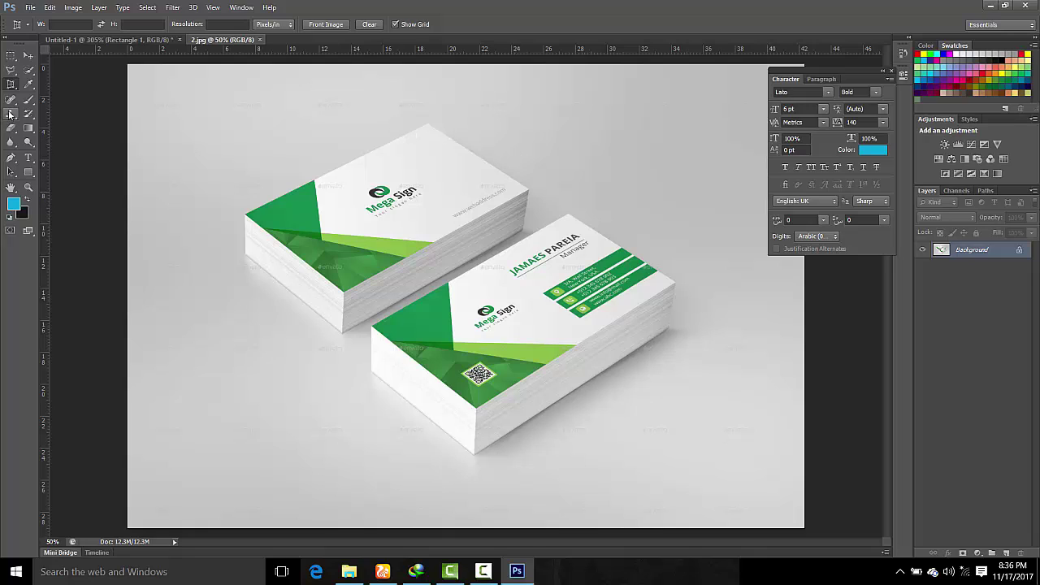
pyautogui.click(245, 214)
pyautogui.click(430, 123)
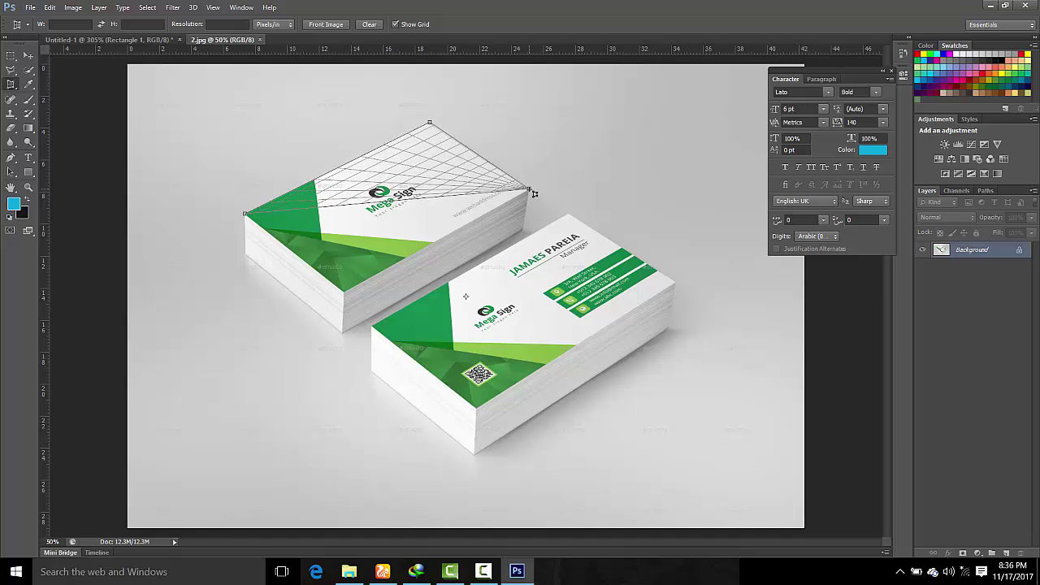
pyautogui.click(530, 189)
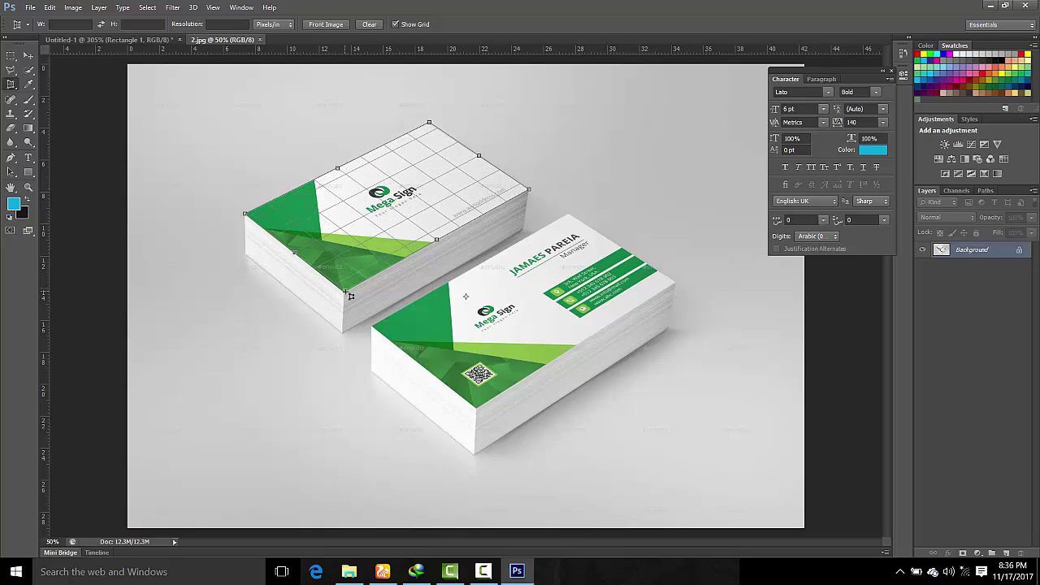
pyautogui.click(344, 293)
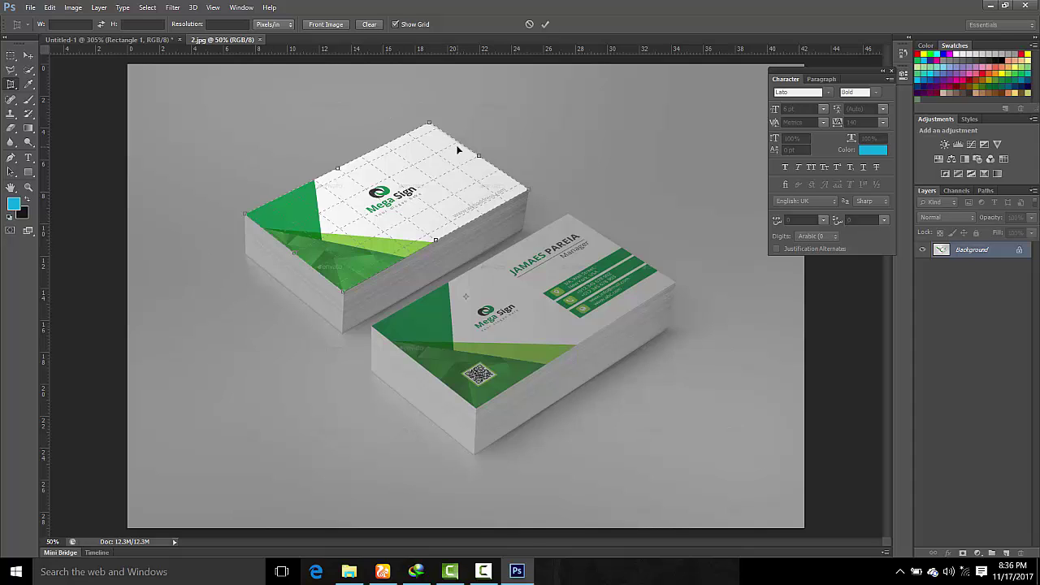
pyautogui.click(546, 24)
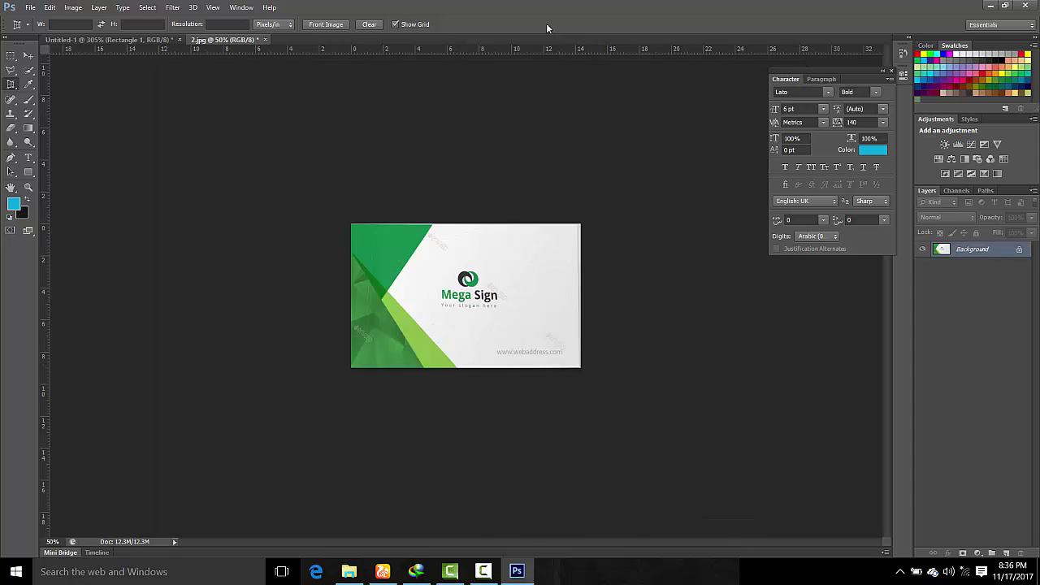
pyautogui.scroll(3, 482, 298)
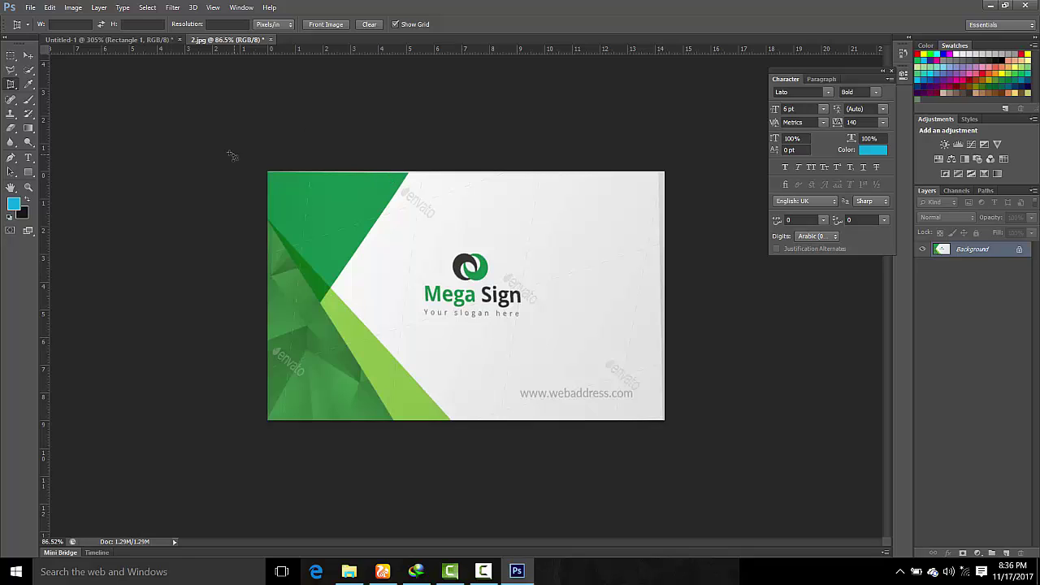
# - Switch from the Crop tool group to the Eyedropper Tool, leaving the flyouts closed
pyautogui.rightClick(10, 85)
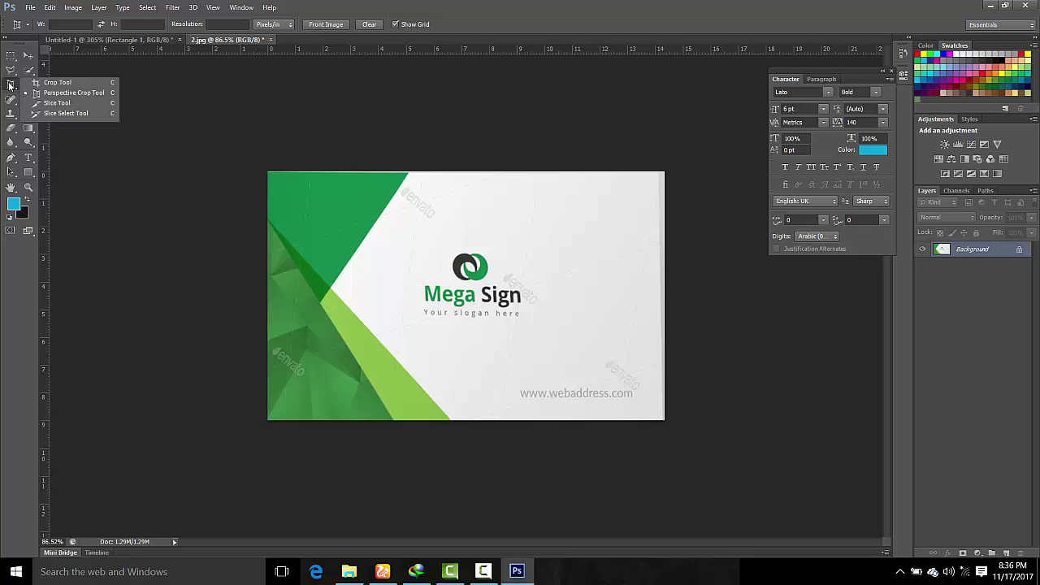
pyautogui.click(10, 85)
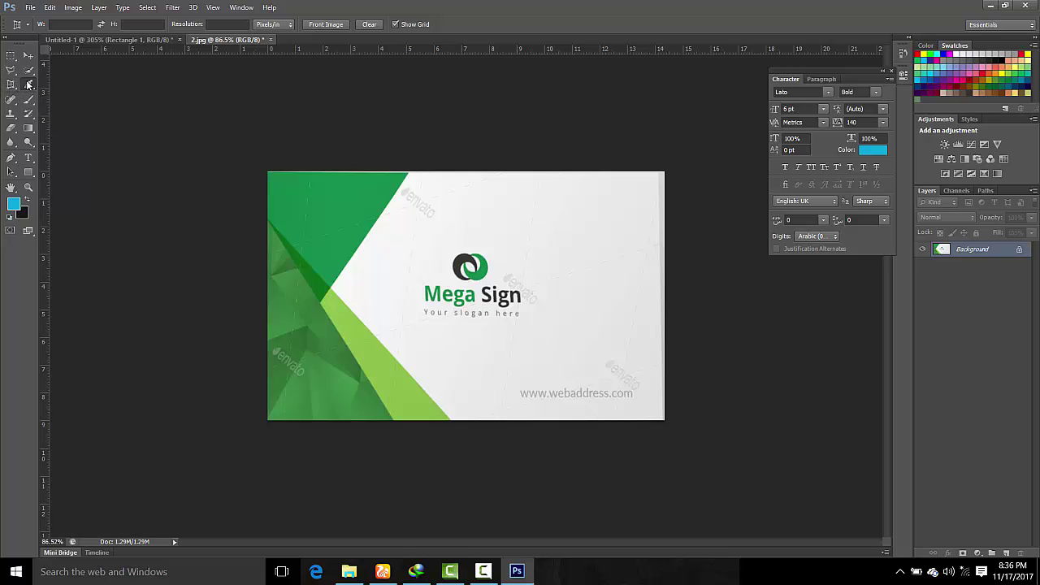
pyautogui.click(29, 84)
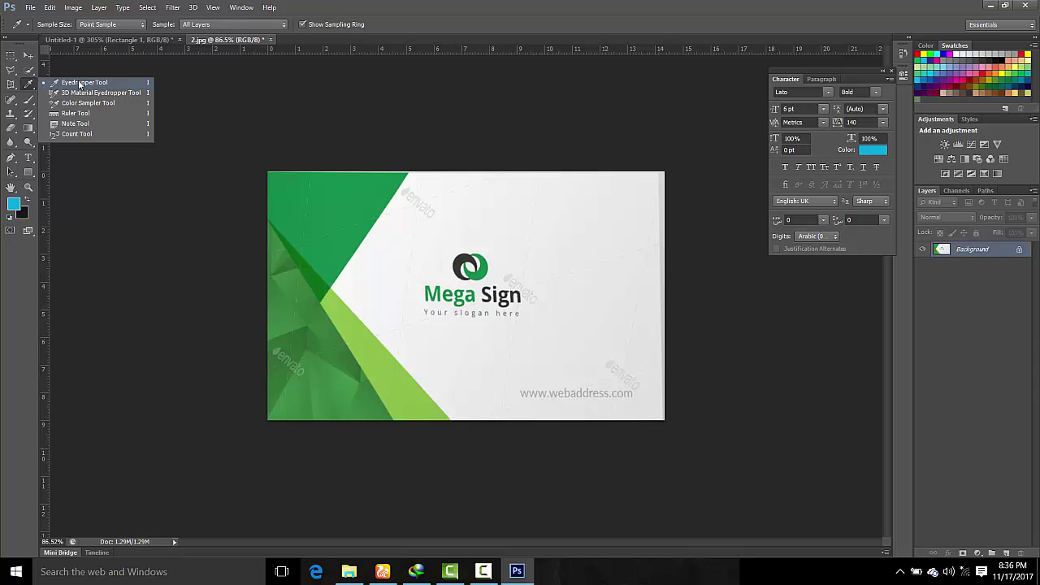
pyautogui.click(30, 85)
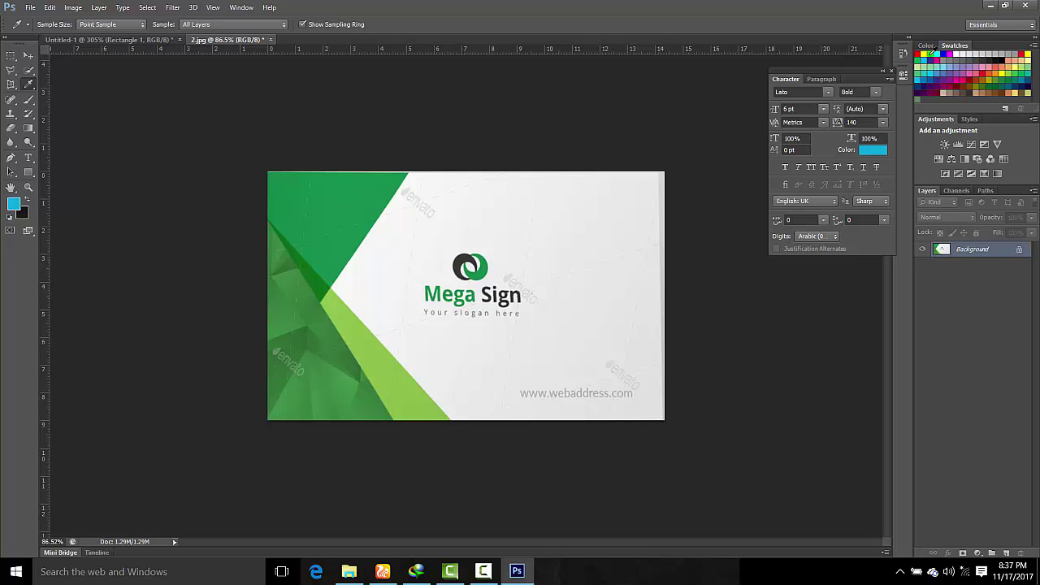
pyautogui.click(13, 205)
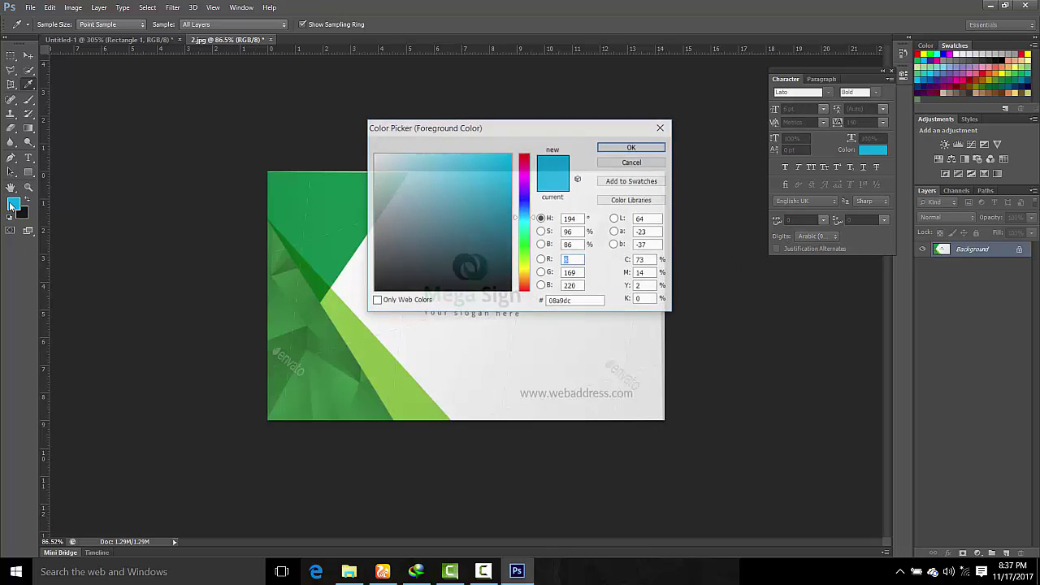
pyautogui.click(525, 234)
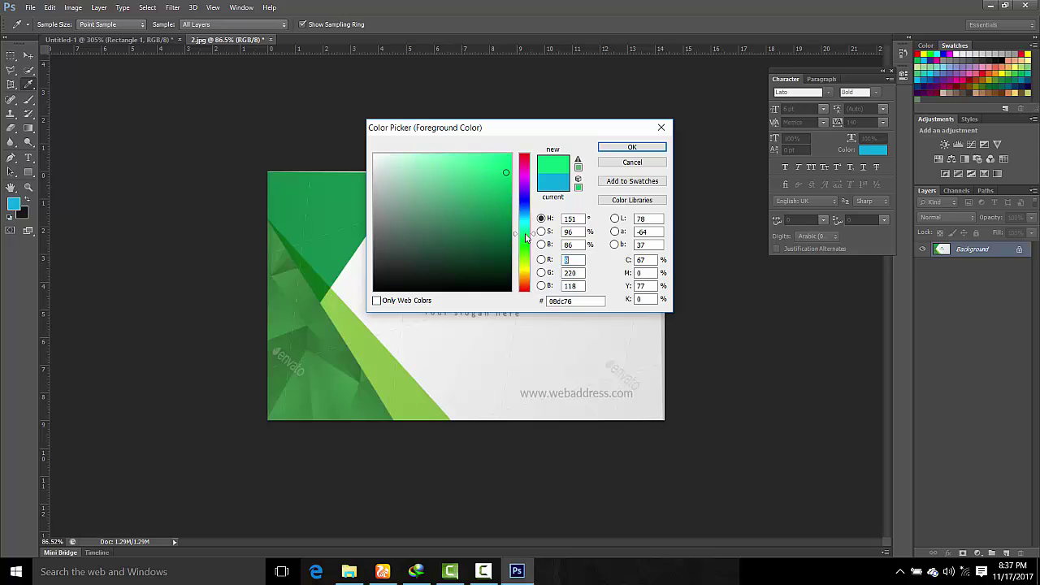
pyautogui.moveTo(511, 132); pyautogui.dragTo(601, 146)
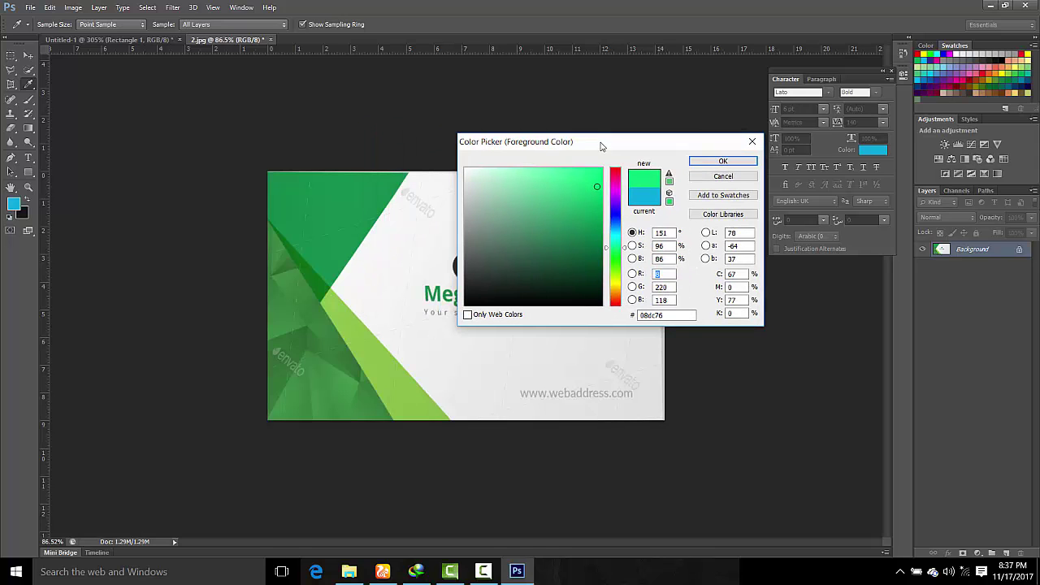
pyautogui.click(594, 178)
pyautogui.click(589, 203)
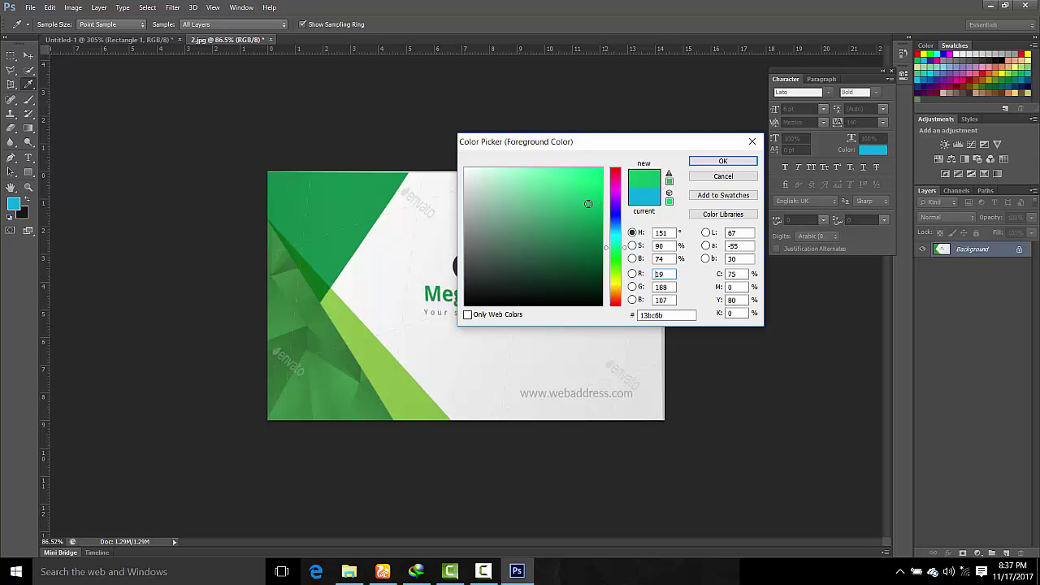
pyautogui.click(723, 177)
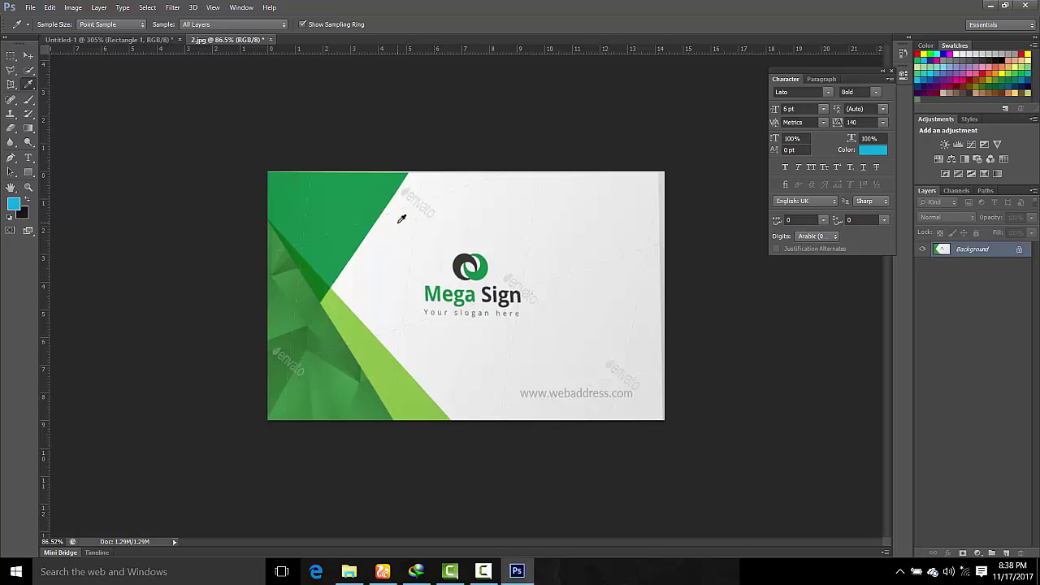
# - Sample the card's greens, swap colours, then sample the dark grey backdrop as foreground
pyautogui.rightClick(25, 91)
pyautogui.click(58, 82)
pyautogui.click(325, 193)
pyautogui.click(29, 201)
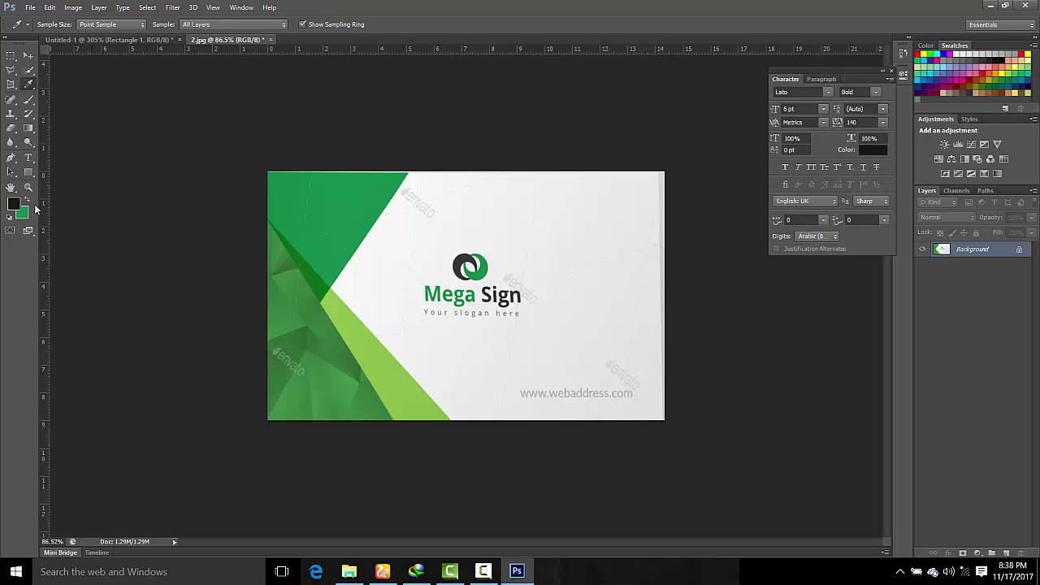
pyautogui.click(378, 347)
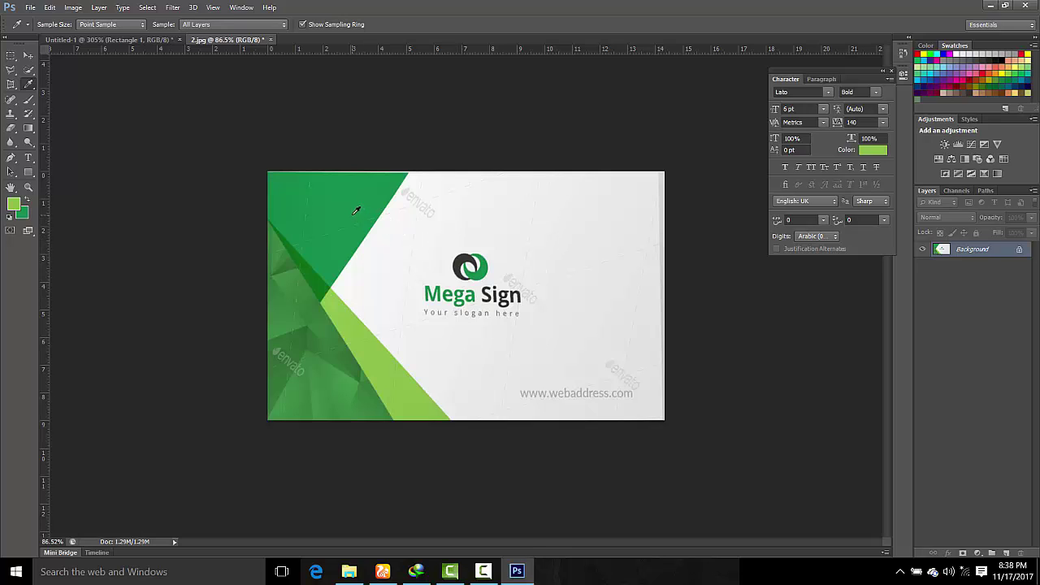
pyautogui.click(665, 111)
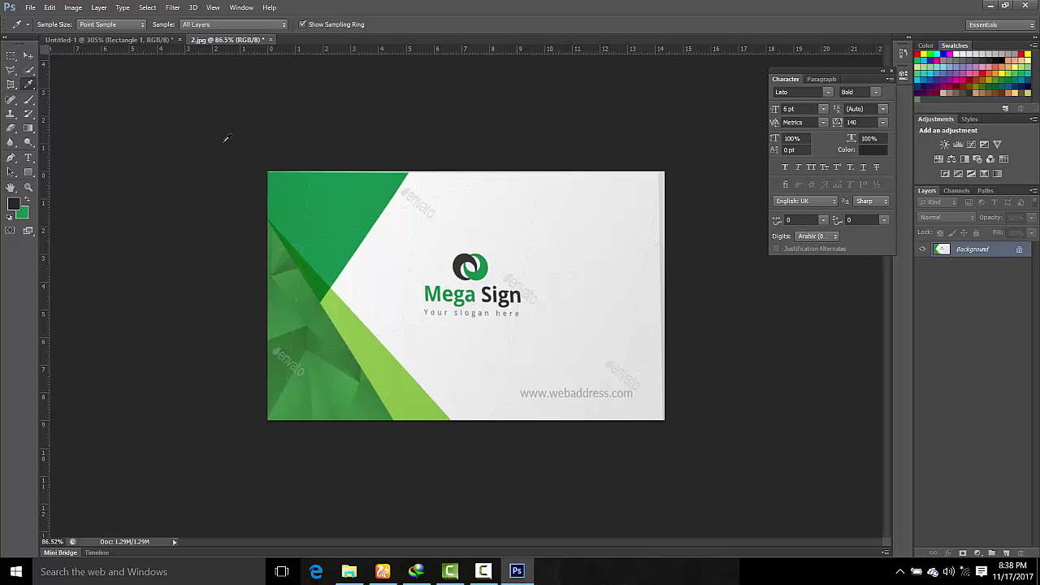
pyautogui.rightClick(25, 87)
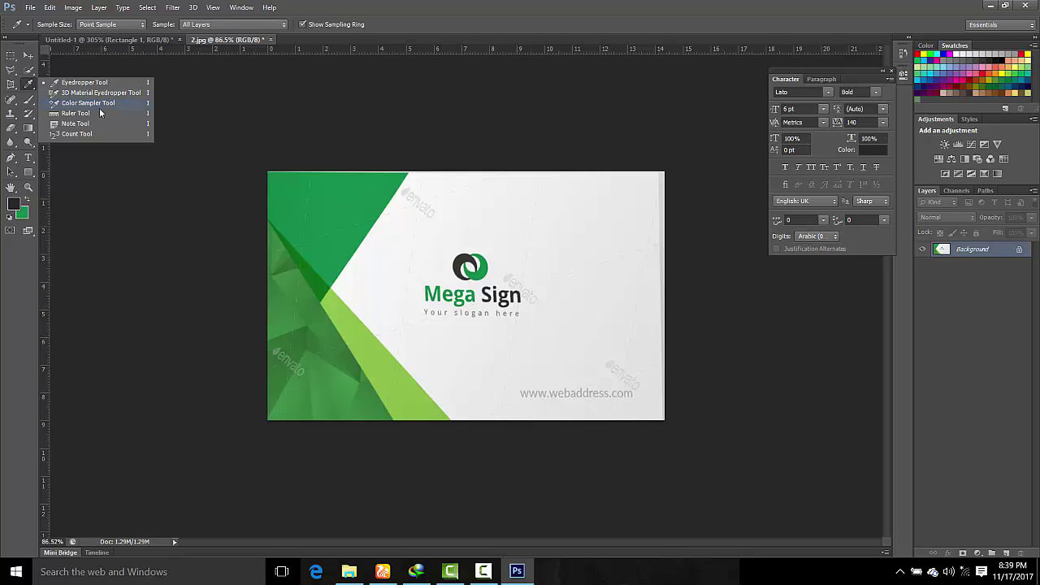
# - Choose the Ruler Tool and drag a horizontal guide to just above the card's top edge
pyautogui.click(91, 113)
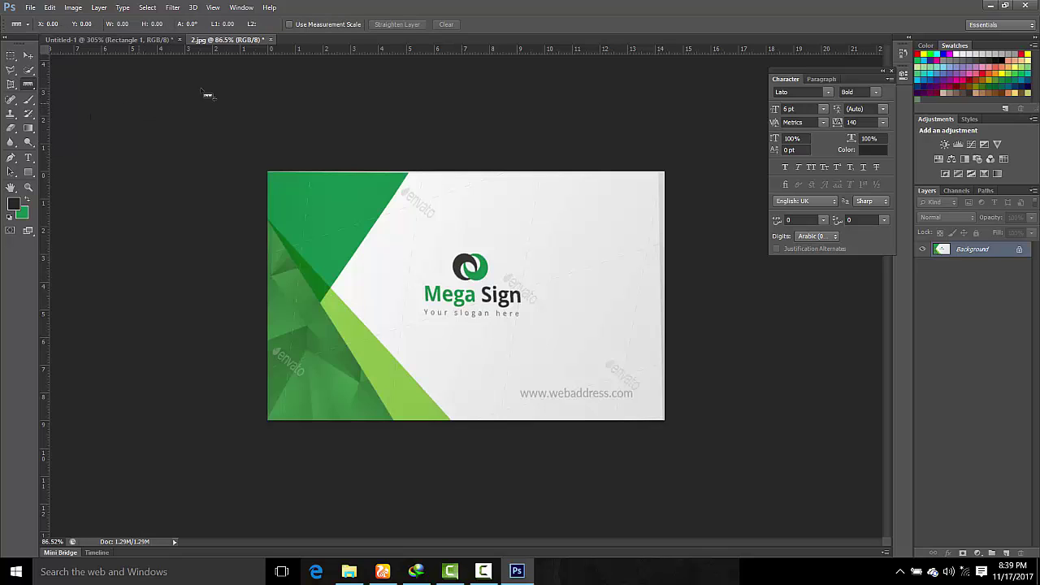
pyautogui.moveTo(326, 49); pyautogui.dragTo(322, 121)
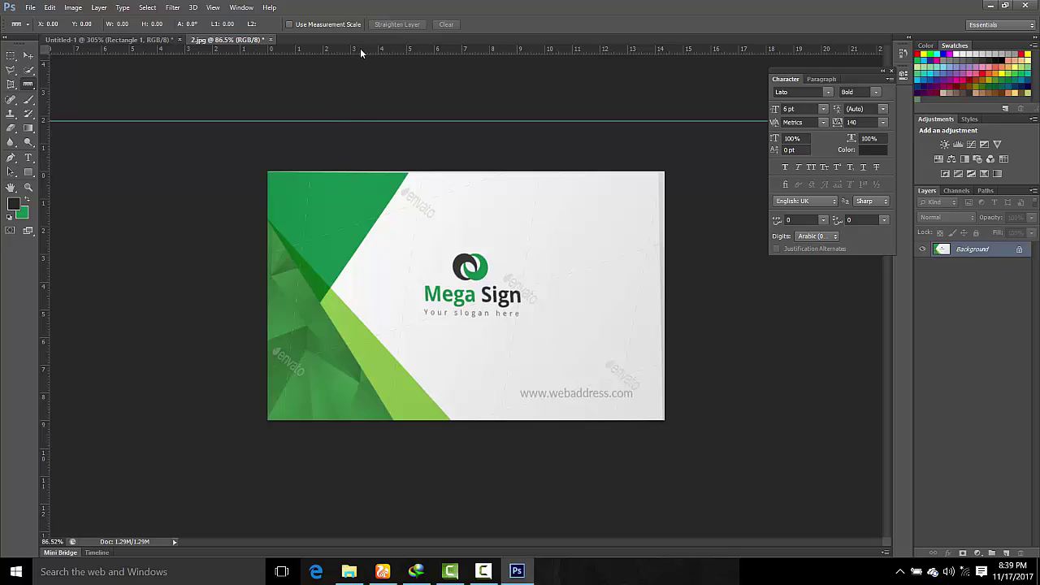
pyautogui.moveTo(360, 48)
pyautogui.mouseDown()
pyautogui.moveTo(365, 195)
pyautogui.moveTo(381, 52)
pyautogui.mouseUp()
pyautogui.rightClick(28, 85)
# - Place a note reading 'green' on the card's upper-left area and collapse the Notes panel
pyautogui.click(82, 123)
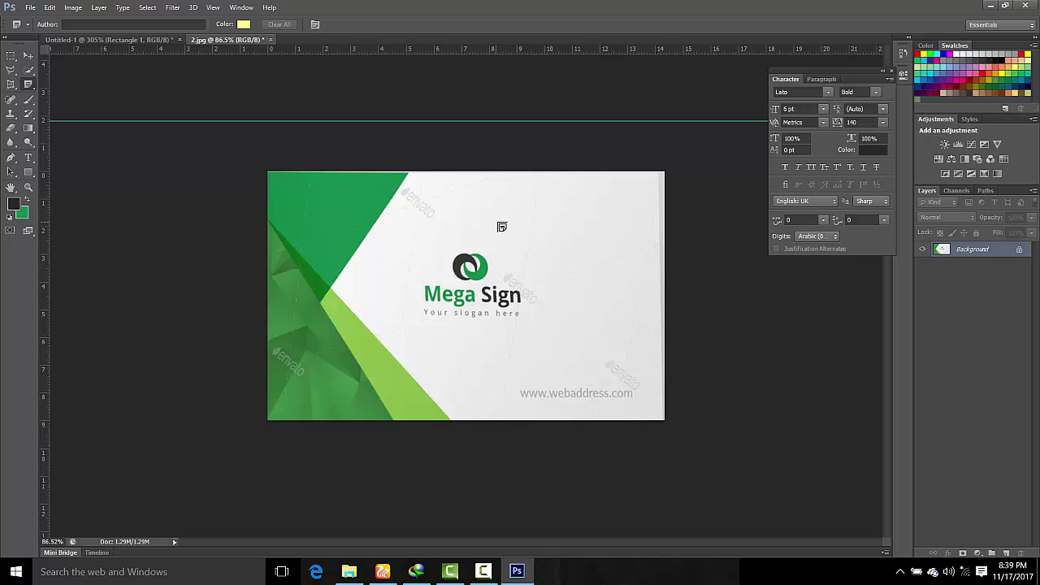
pyautogui.click(336, 200)
pyautogui.write('green')
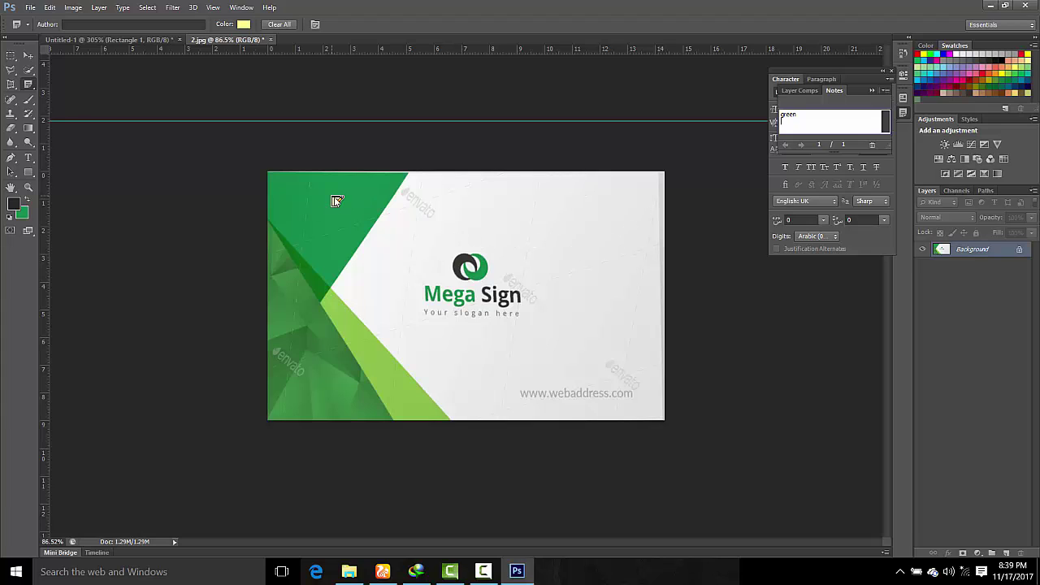
pyautogui.click(873, 91)
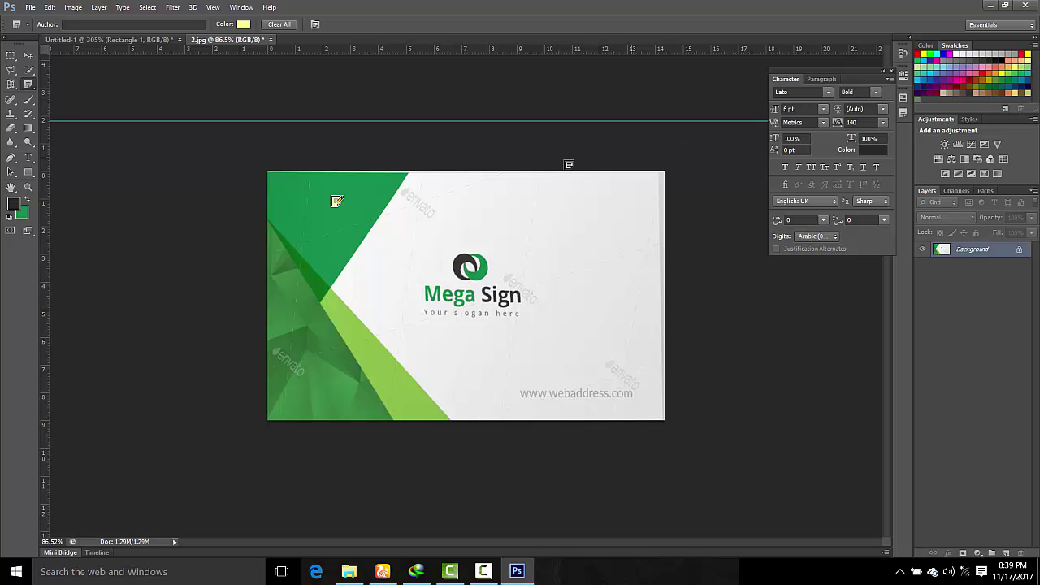
pyautogui.rightClick(28, 85)
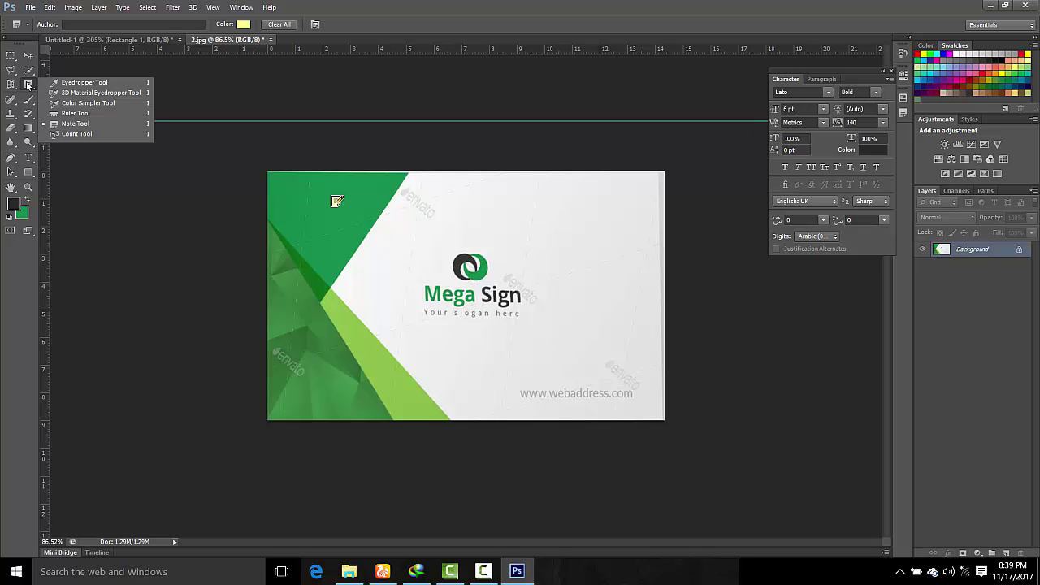
pyautogui.click(29, 84)
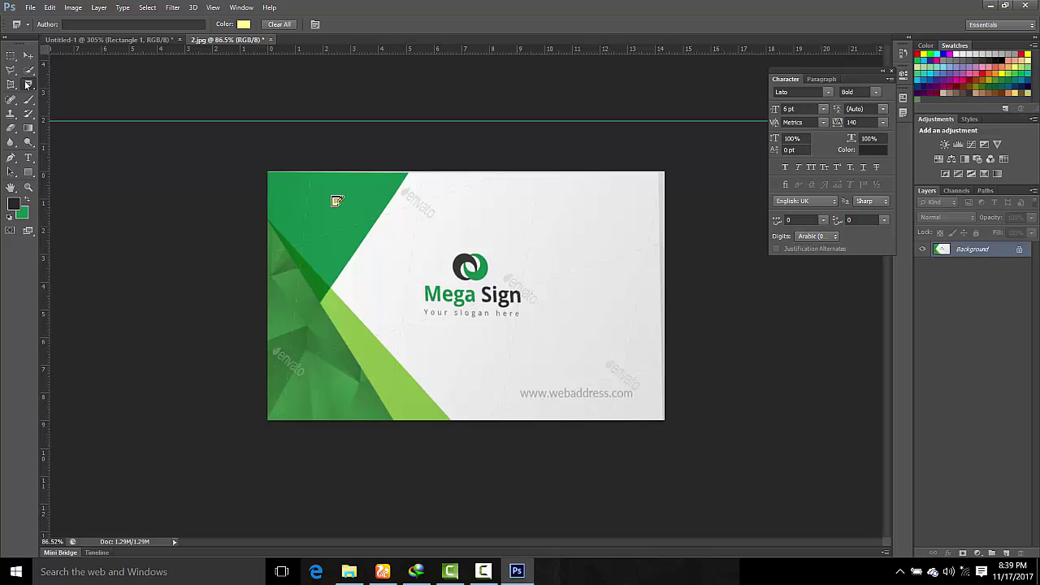
pyautogui.rightClick(28, 87)
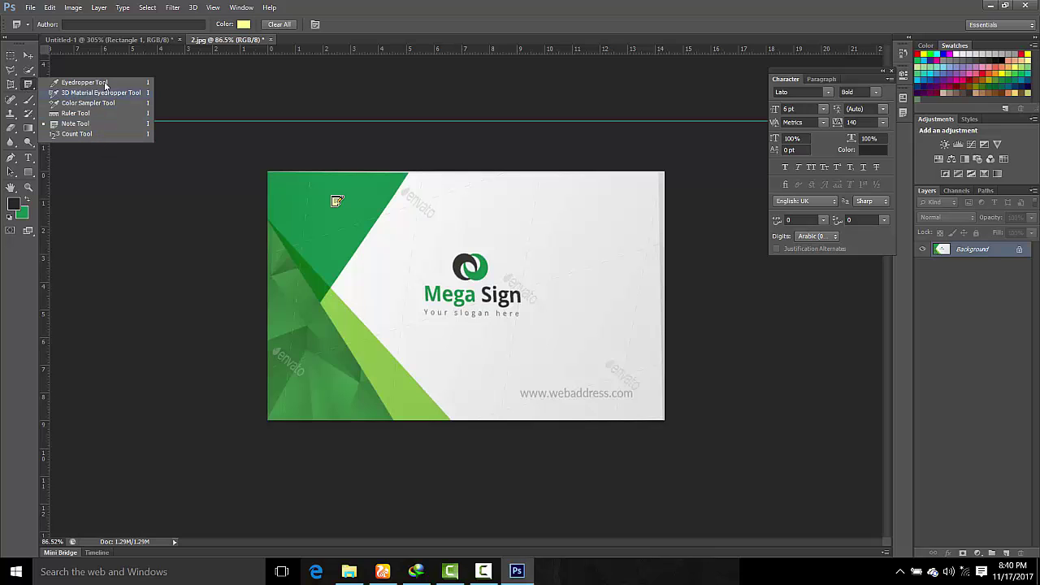
pyautogui.click(13, 84)
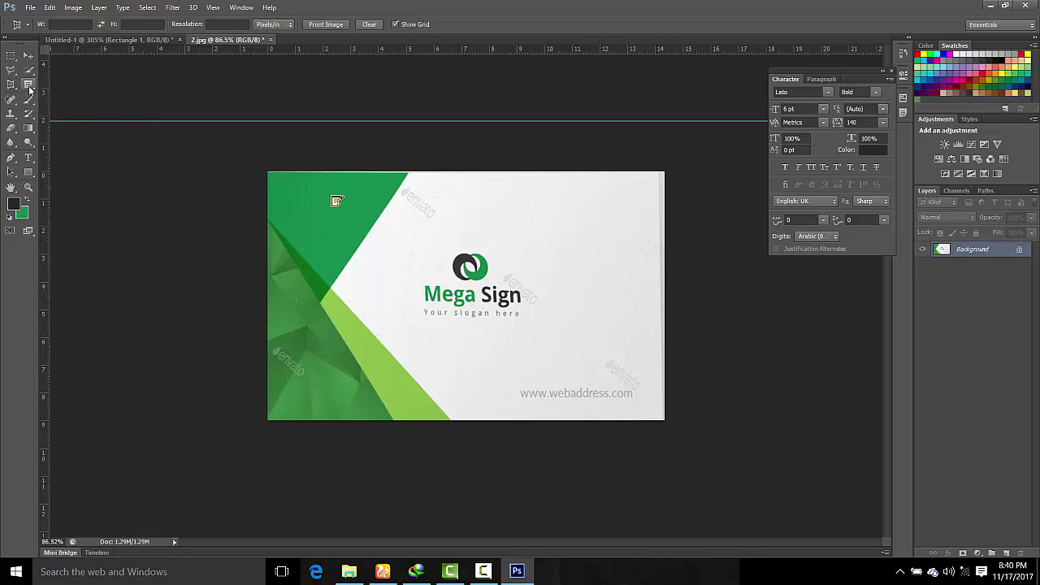
# - Reselect the Note Tool and drop an empty second note left of the card
pyautogui.click(29, 87)
pyautogui.click(337, 201)
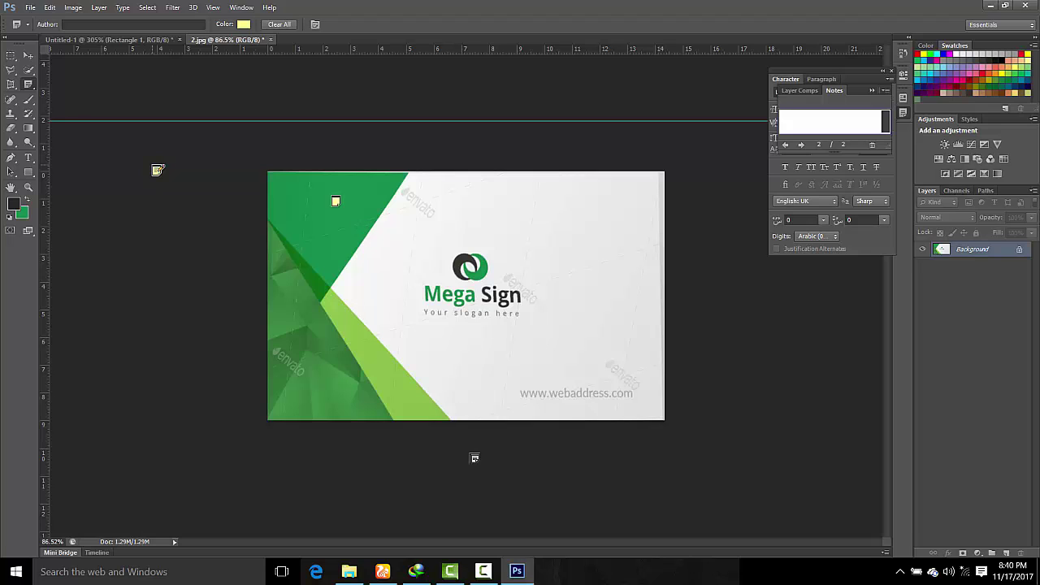
pyautogui.click(485, 575)
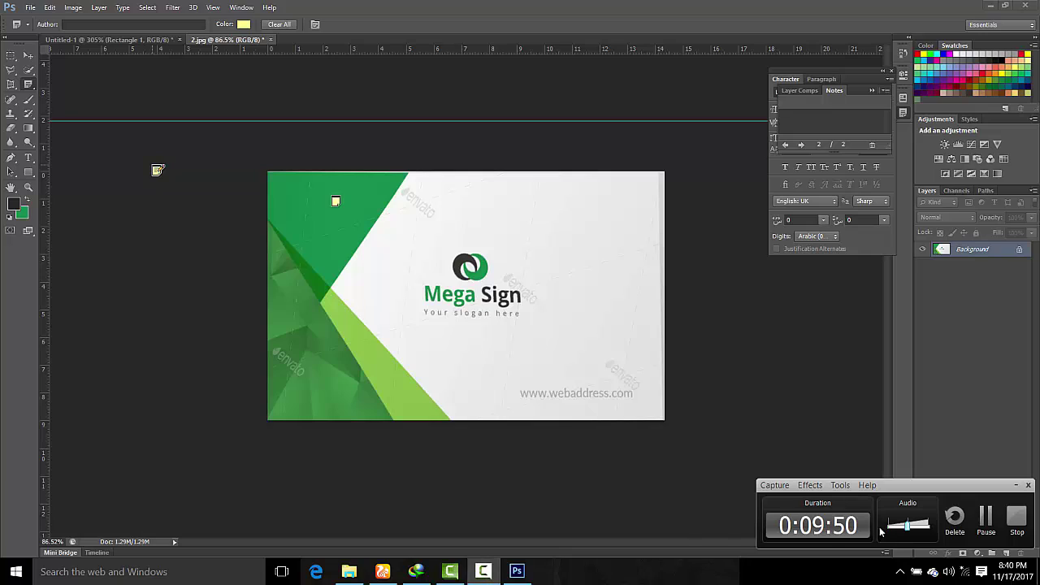